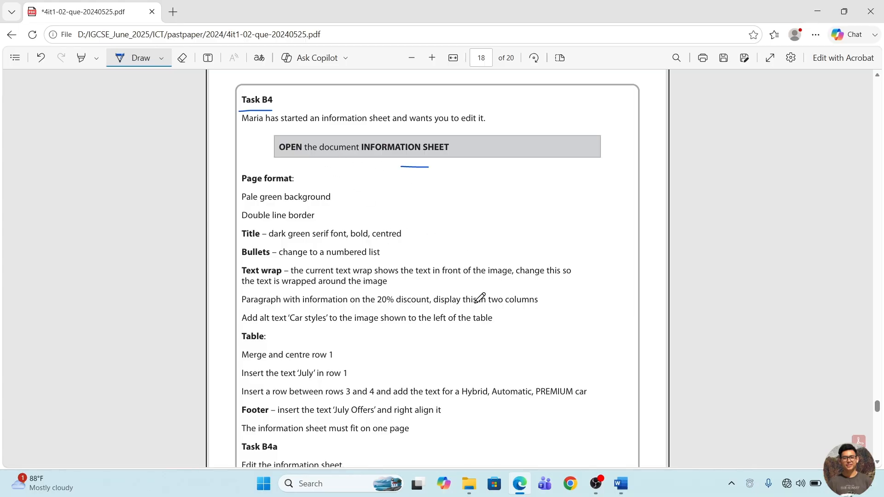
Open the INFORMATION SHEET document from the OFFICE 2010 folder, and underline the "Page format" heading in the question PDF in Edge.
left_click(470, 483)
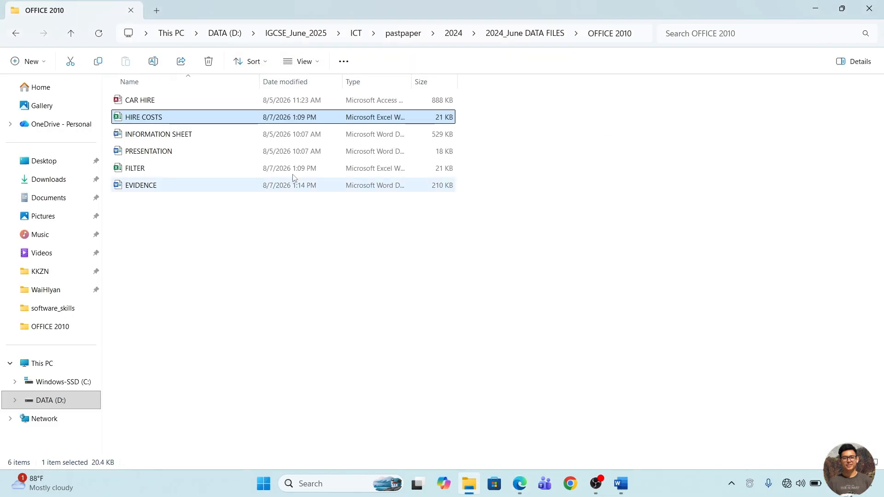
double_click(171, 134)
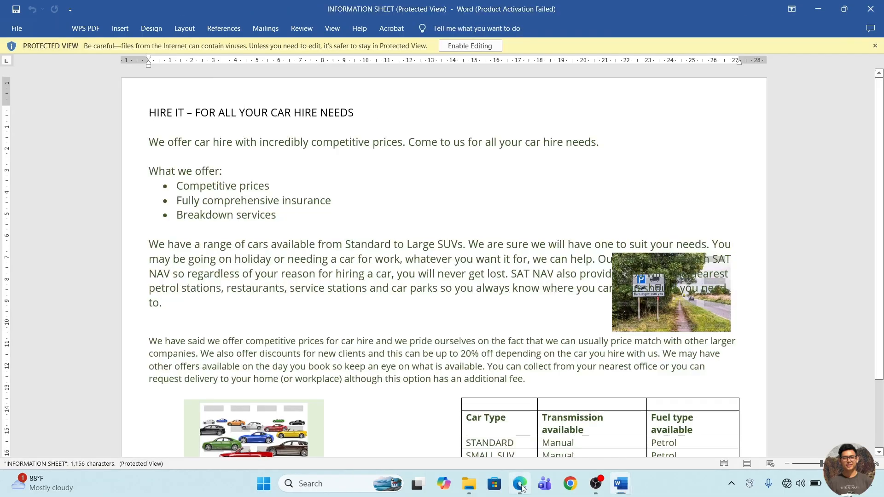
left_click(521, 484)
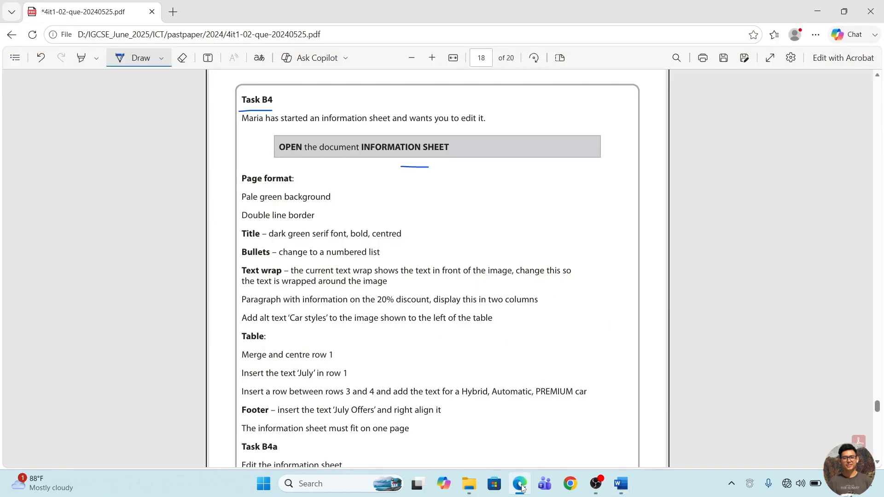
left_click_drag(261, 187, 312, 183)
Switch to the INFORMATION SHEET document in Word, enable editing and look through its contents.
mouse_move(621, 484)
left_click(726, 402)
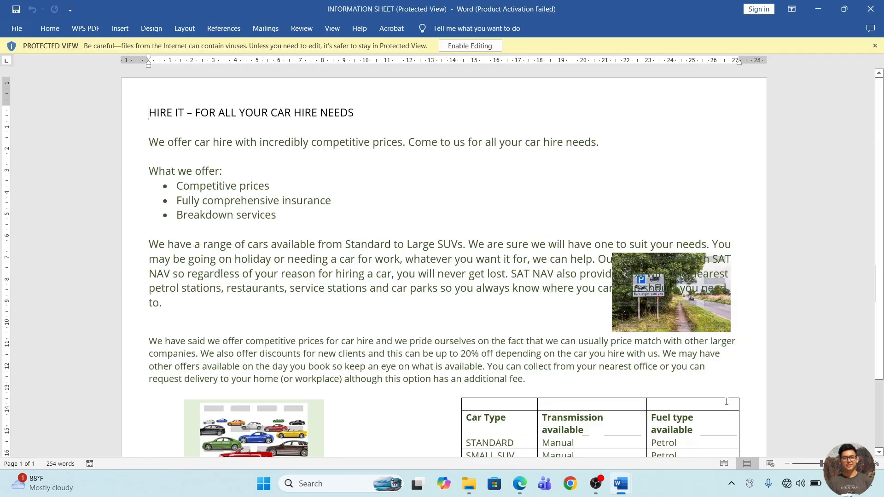
left_click(486, 46)
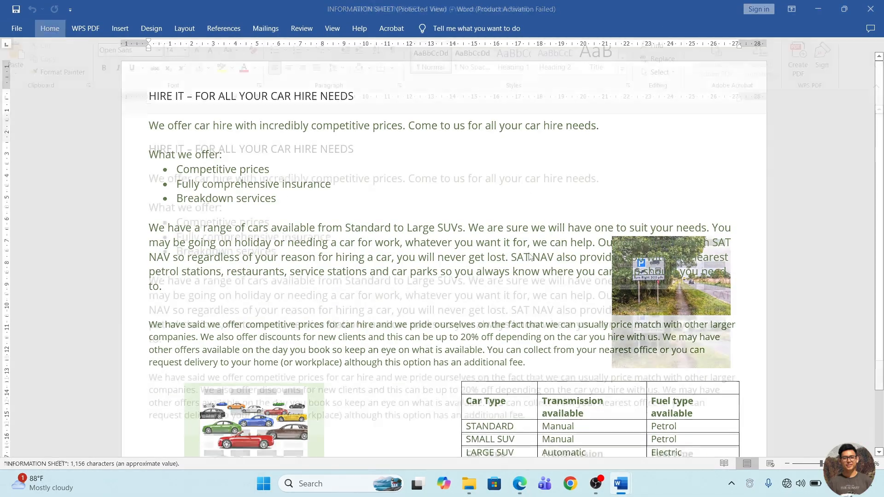
scroll(529, 254, "down", 3)
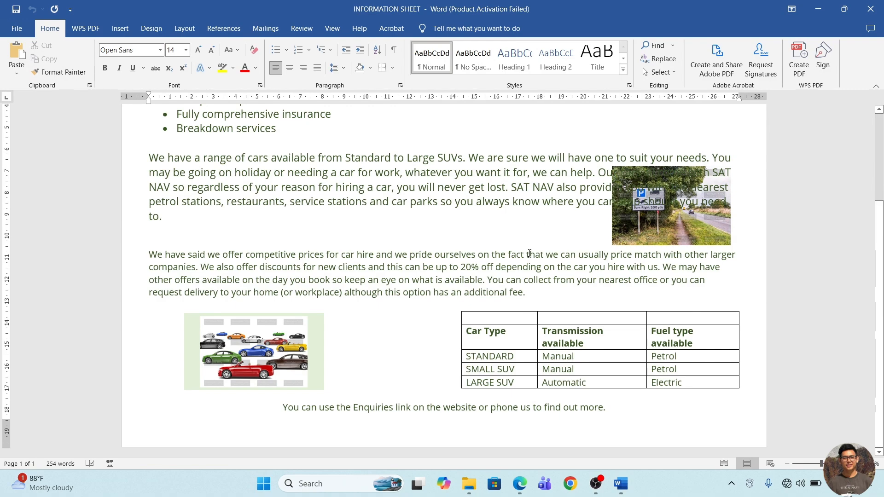
scroll(529, 253, "up", 3)
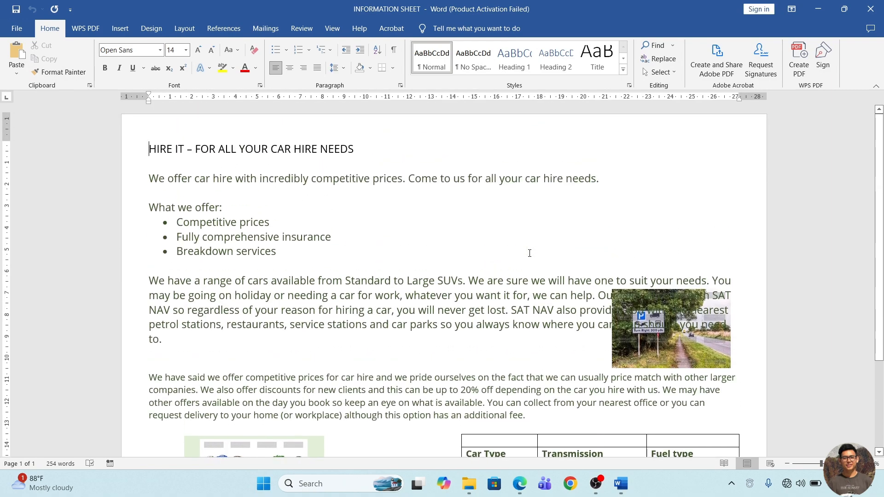
scroll(529, 253, "down", 3)
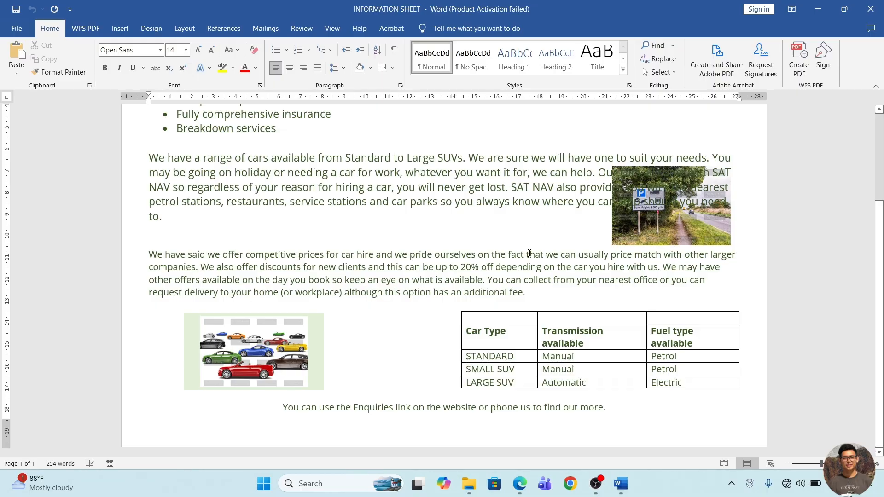
scroll(529, 253, "up", 3)
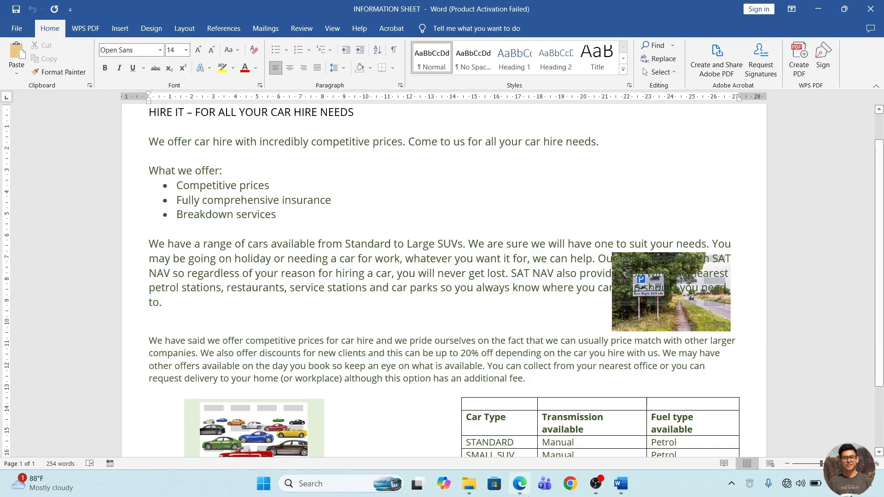
Underline "green" in the pale green background requirement of the question PDF in Edge, and look over the information sheet in Word.
left_click(520, 484)
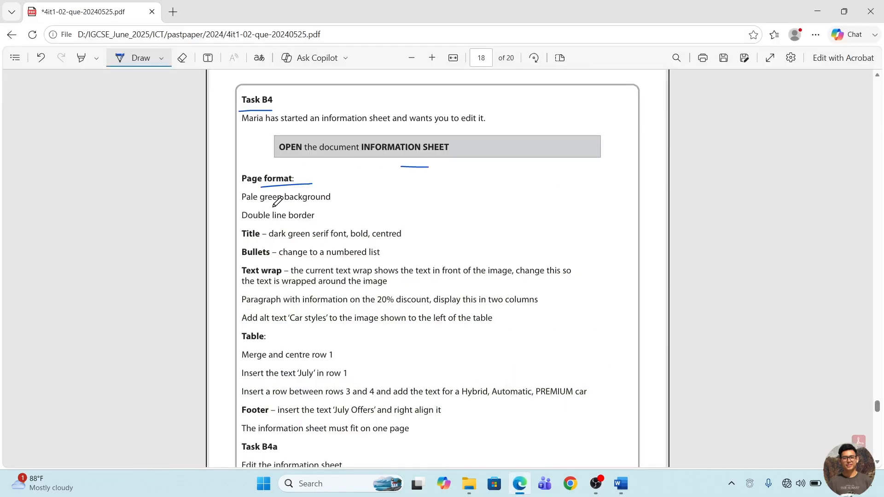
left_click_drag(253, 203, 289, 201)
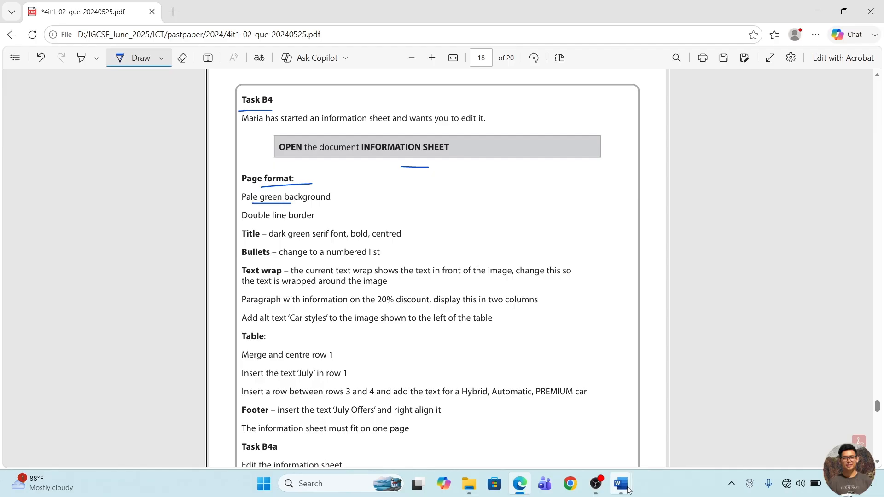
mouse_move(628, 491)
left_click(682, 435)
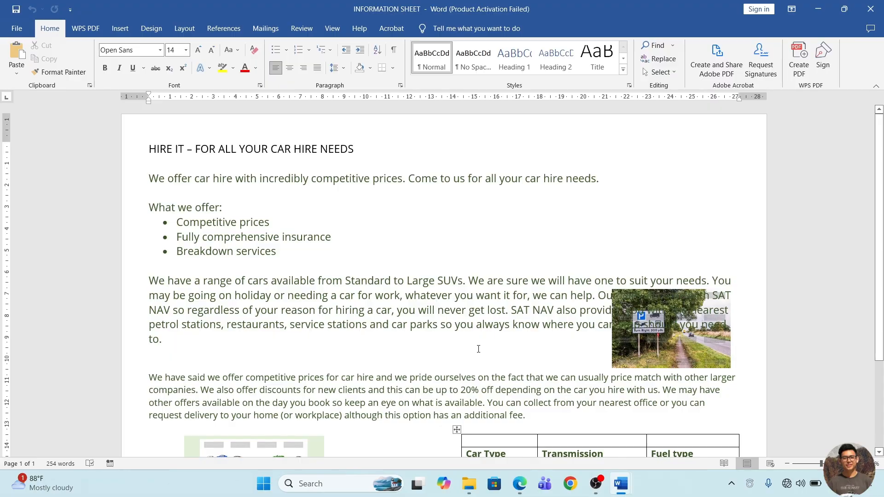
scroll(478, 349, "down", 5)
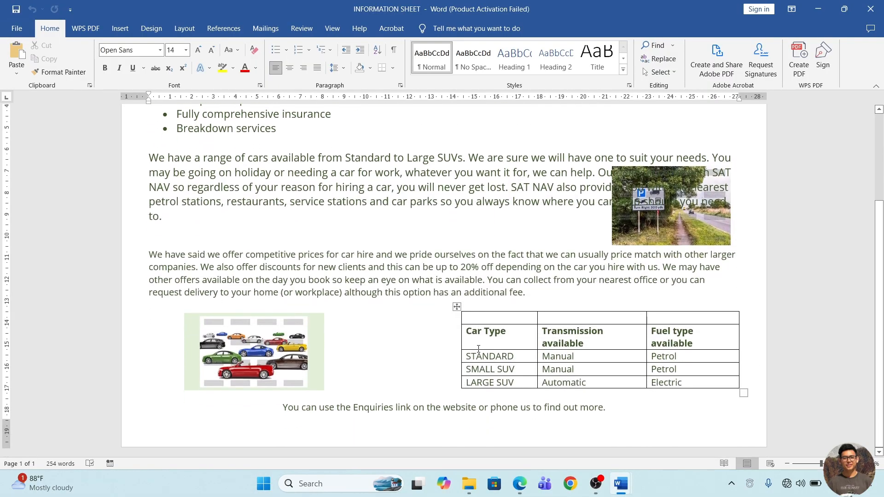
mouse_move(506, 318)
left_mouse_down()
mouse_move(599, 369)
mouse_move(723, 385)
left_mouse_up()
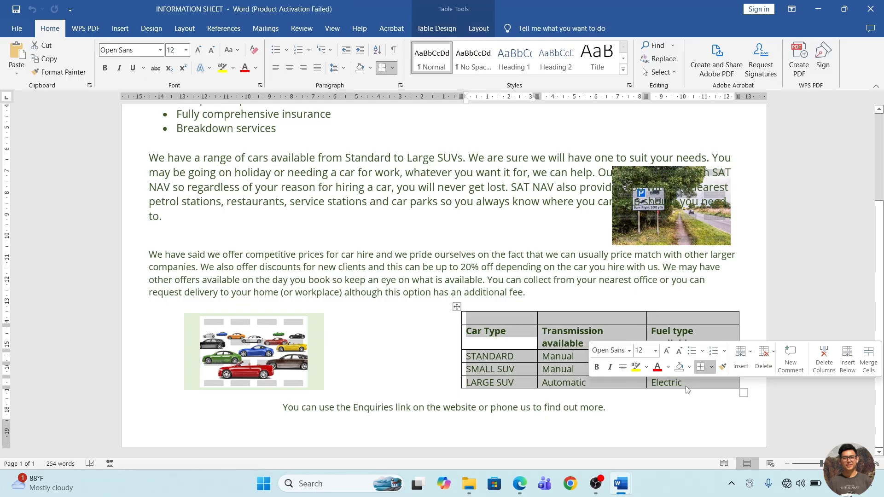
scroll(400, 329, "up", 4)
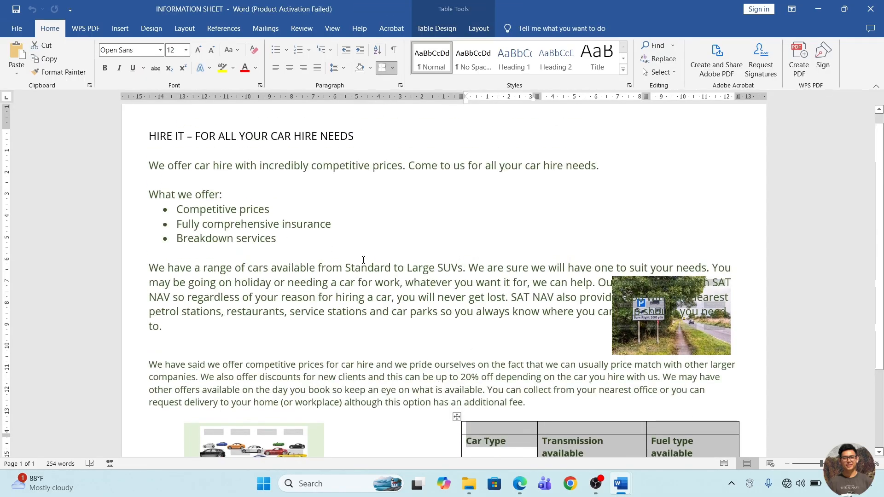
scroll(363, 260, "up", 1)
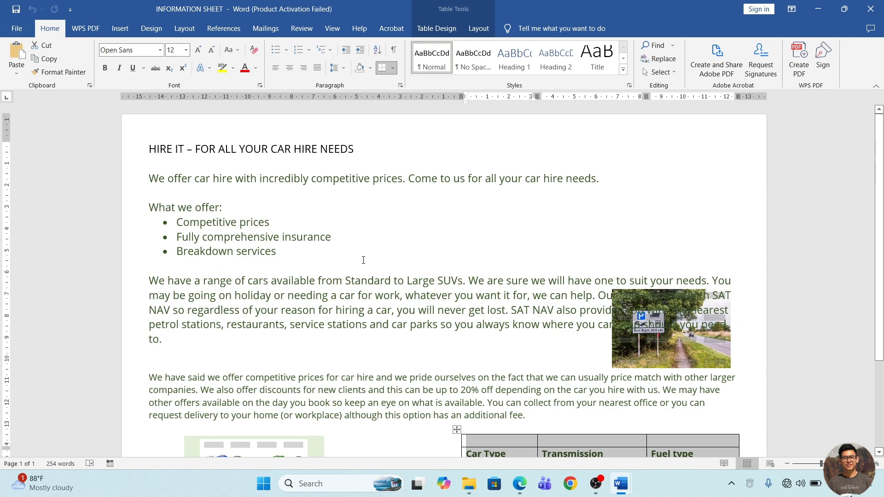
Draw tick marks beside the "Pale green background" and "Double line border" requirements in the question PDF in Edge.
left_click(469, 484)
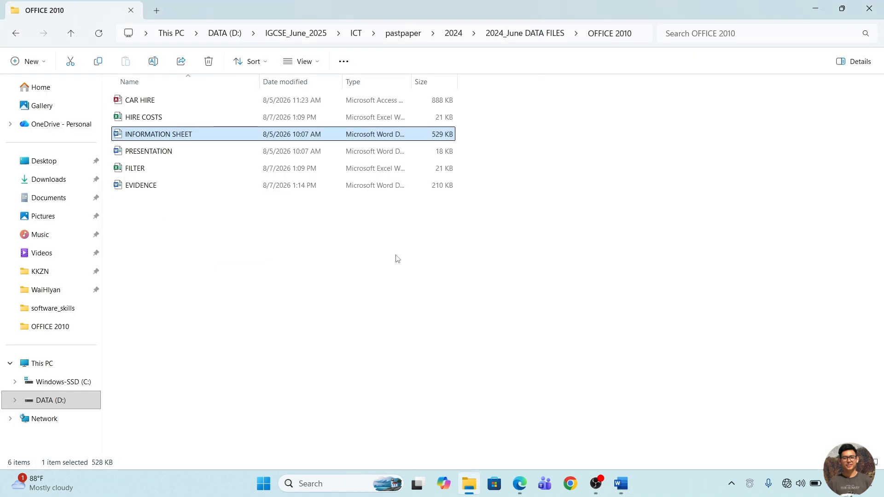
left_click(525, 487)
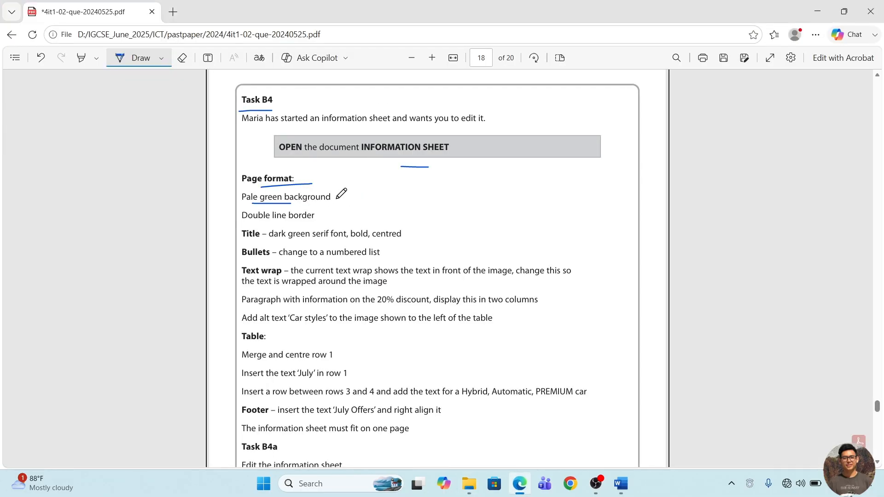
mouse_move(337, 197)
left_mouse_down()
mouse_move(352, 194)
mouse_move(344, 211)
left_mouse_up()
Return to the information sheet in Word and set its page colour to the lightest green theme colour.
left_click(644, 442)
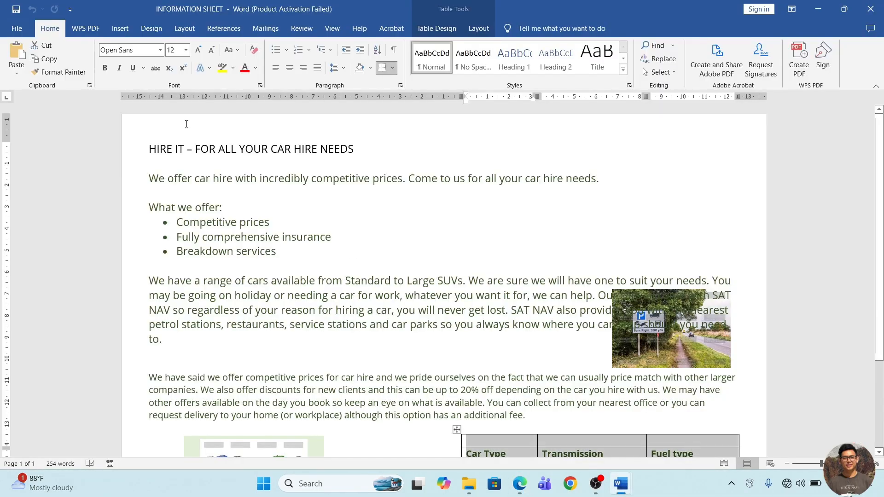
left_click(138, 29)
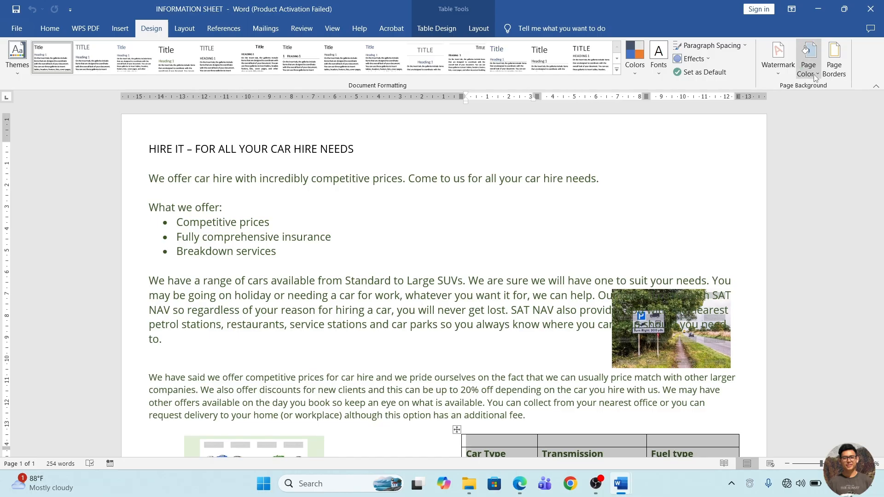
left_click(814, 74)
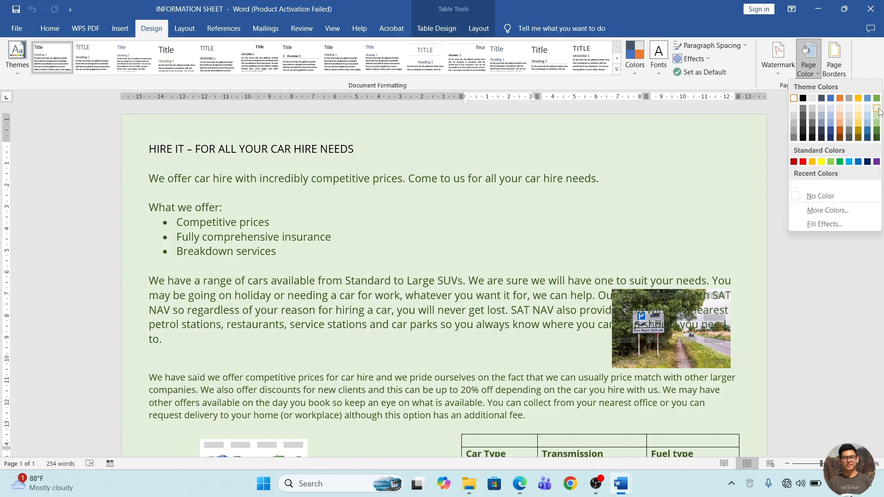
left_click(877, 109)
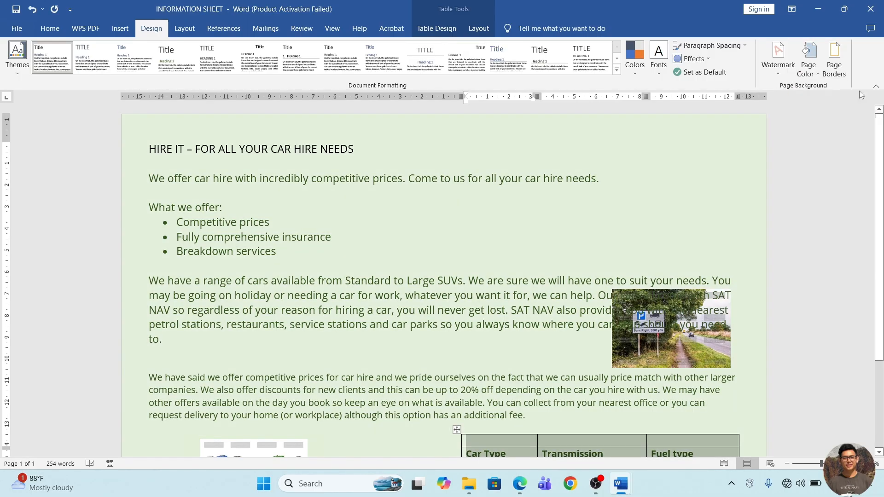
Add a double line box border around the pages of the whole document.
left_click(833, 69)
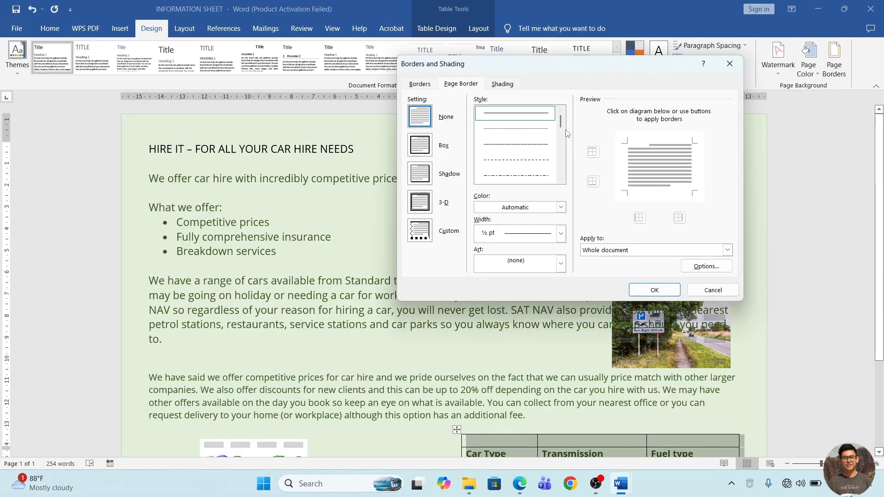
left_click_drag(561, 122, 562, 132)
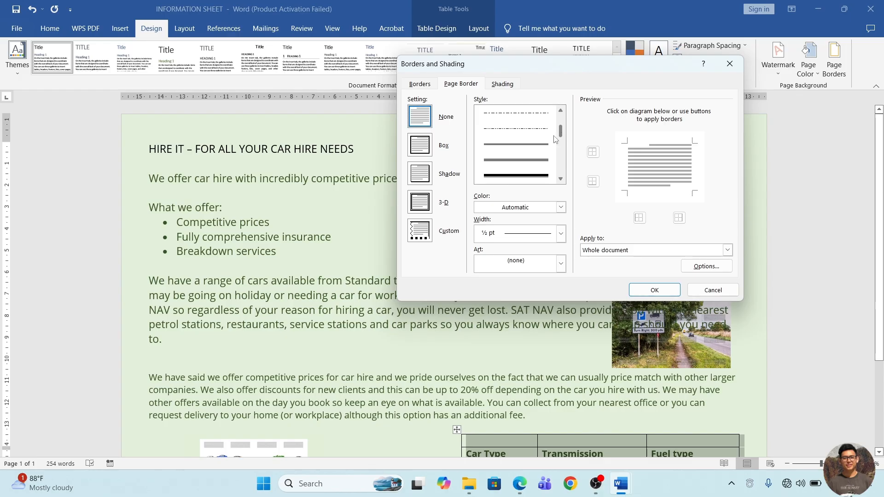
left_click(532, 144)
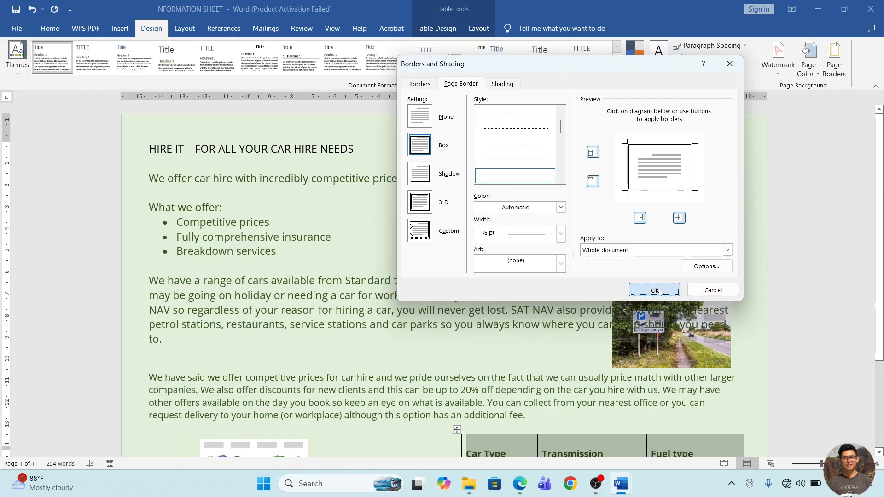
left_click(660, 289)
scroll(659, 290, "down", 3)
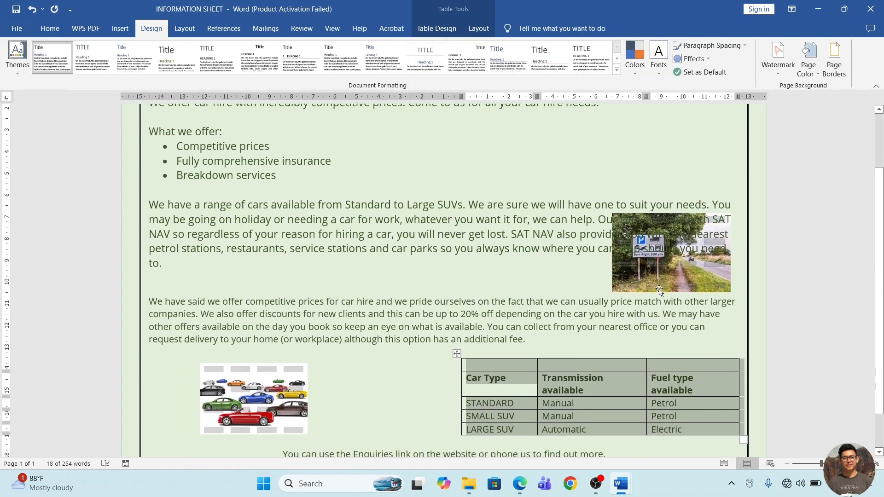
scroll(659, 289, "up", 3)
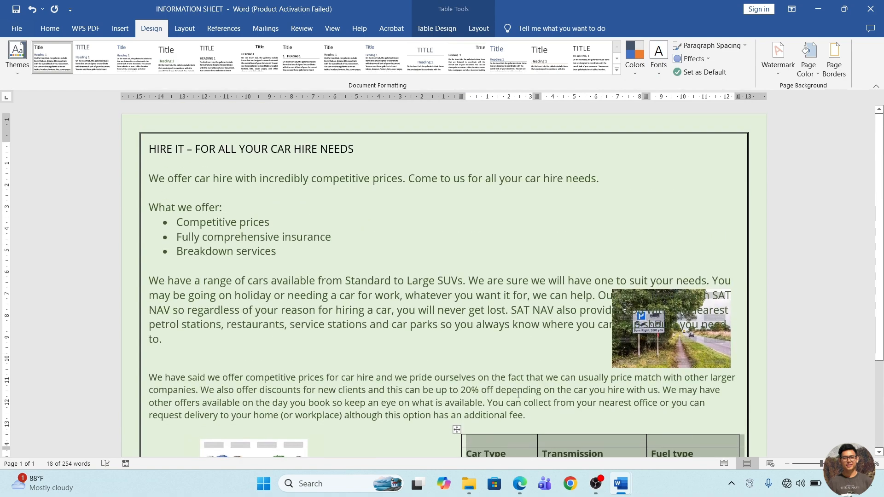
Underline "dark green" in the Title requirement of the question PDF in Edge and return to the information sheet in Word.
left_click(519, 483)
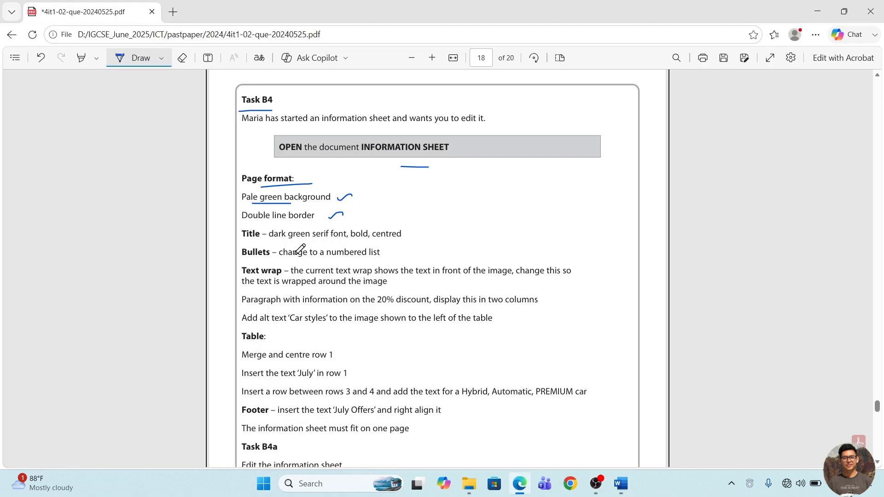
left_click_drag(275, 240, 315, 240)
left_click(824, 7)
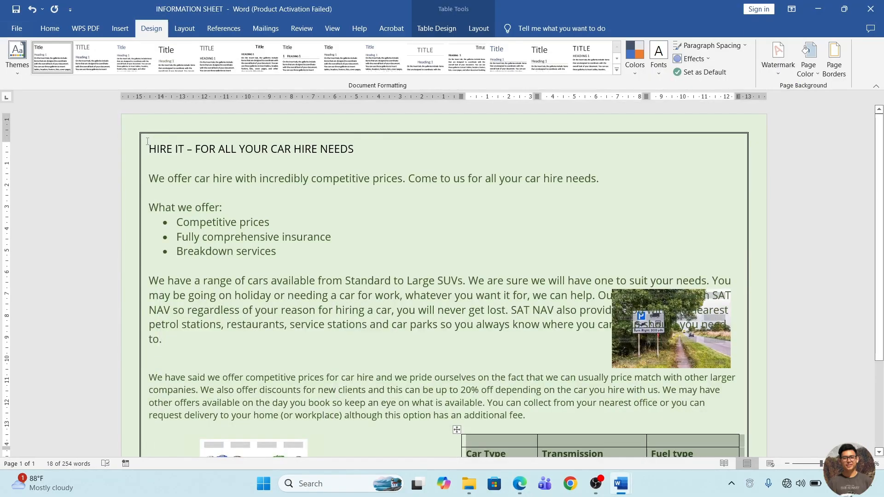
Change the font of the title "HIRE IT – FOR ALL YOUR CAR HIRE NEEDS" to Times New Roman.
left_click_drag(149, 149, 360, 149)
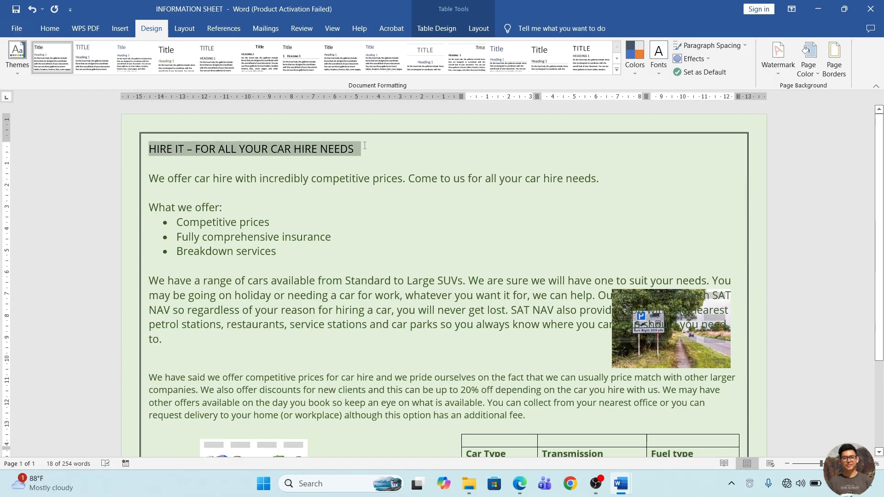
left_click(47, 30)
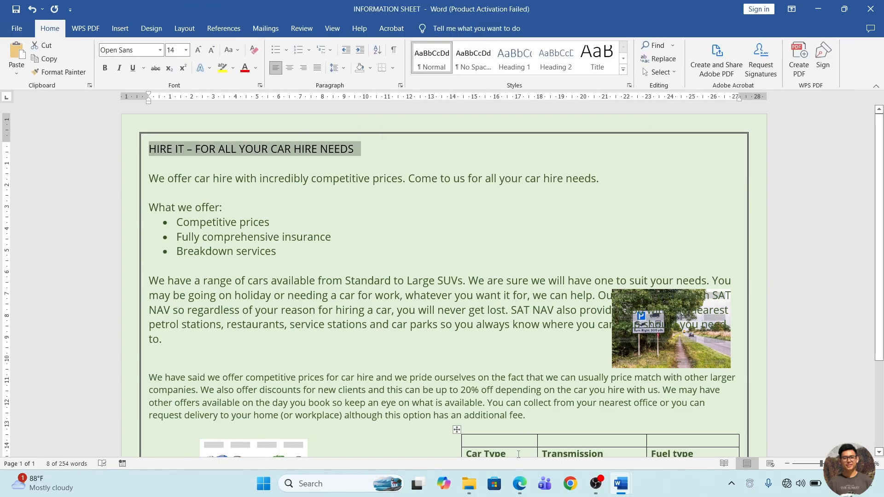
left_click(520, 483)
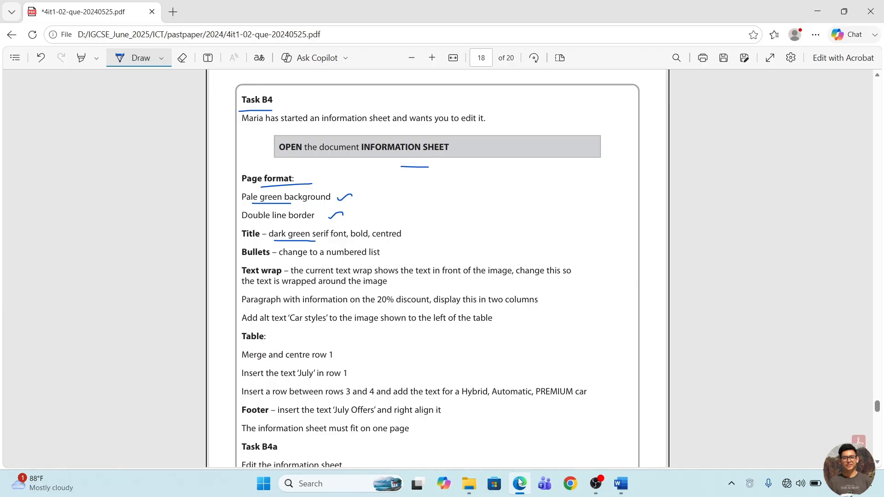
left_click(519, 484)
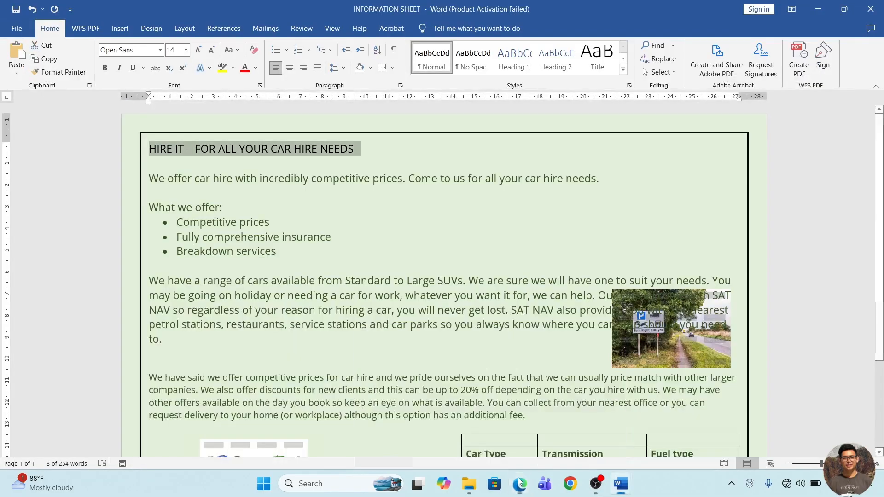
left_click(138, 50)
type("Times New Roman")
key("Tab")
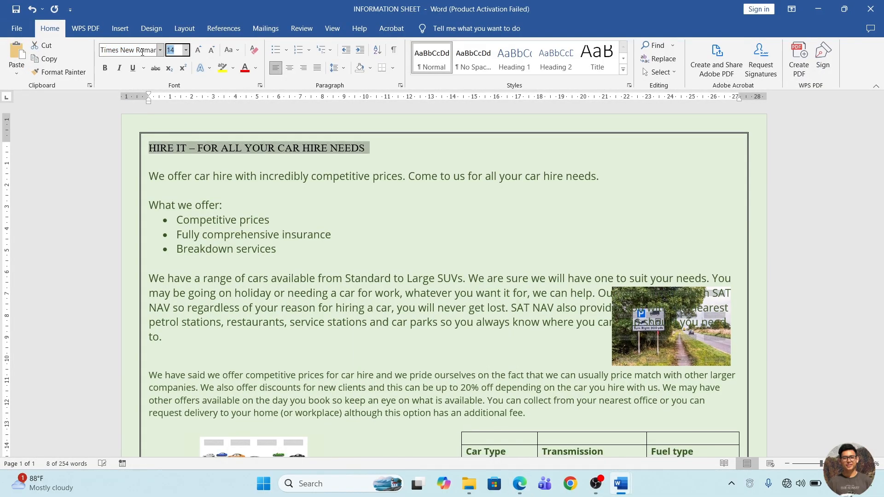
Colour the title "HIRE IT – FOR ALL YOUR CAR HIRE NEEDS" in the darkest green theme colour, and make it bold and centred.
left_click(256, 68)
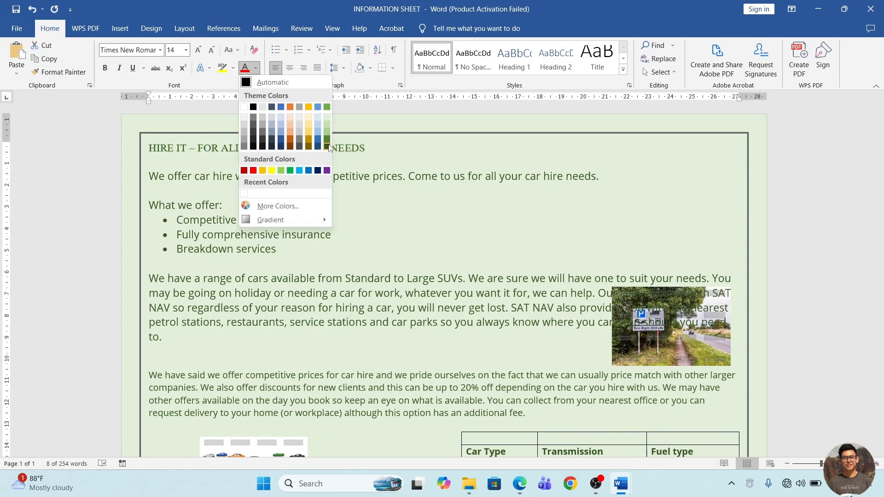
left_click(327, 146)
key("ctrl+b")
key("ctrl+e")
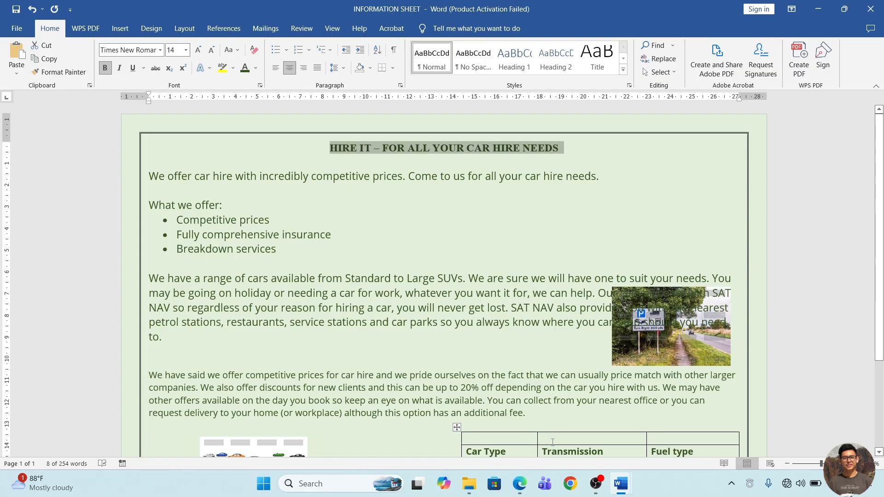
Underline the Bullets requirement in the question PDF in Edge, and change the three "What we offer" bullets in Word to a numbered list.
left_click(519, 484)
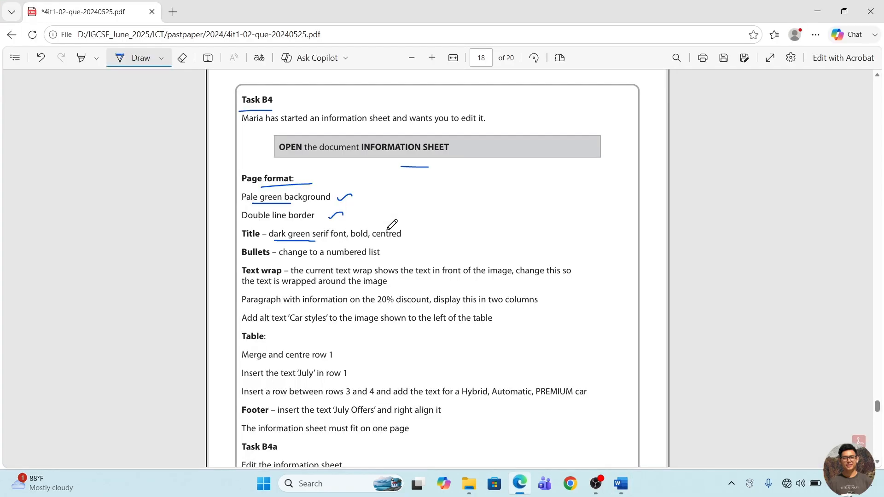
left_click_drag(285, 261, 345, 260)
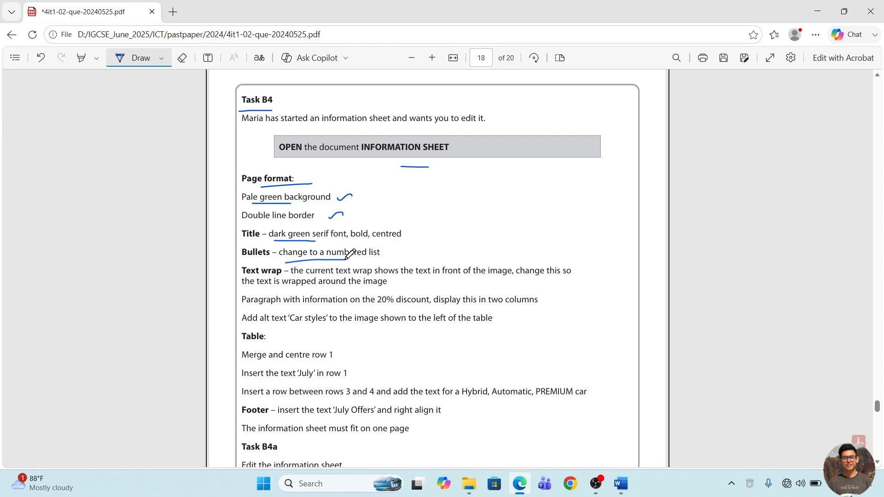
mouse_move(634, 473)
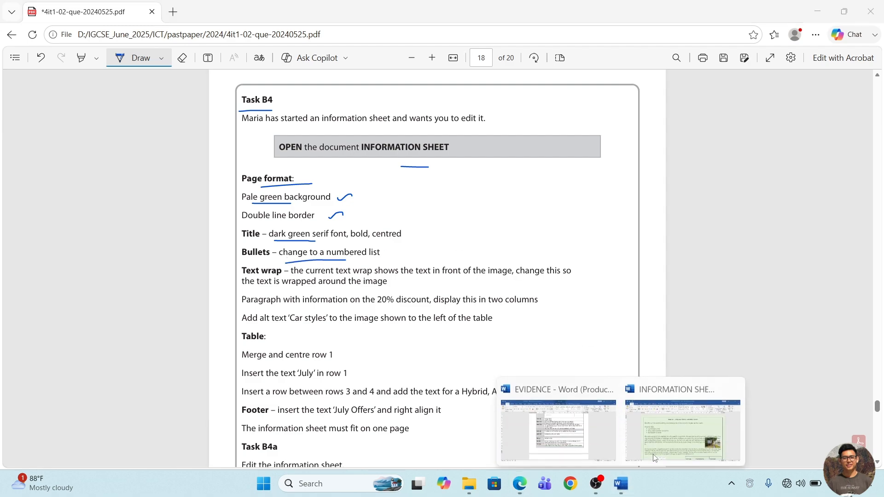
left_click(686, 453)
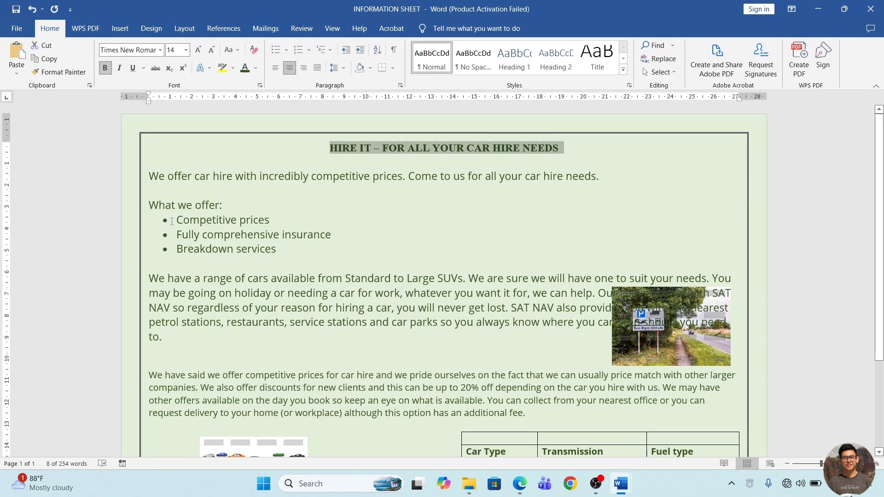
left_click_drag(175, 220, 283, 251)
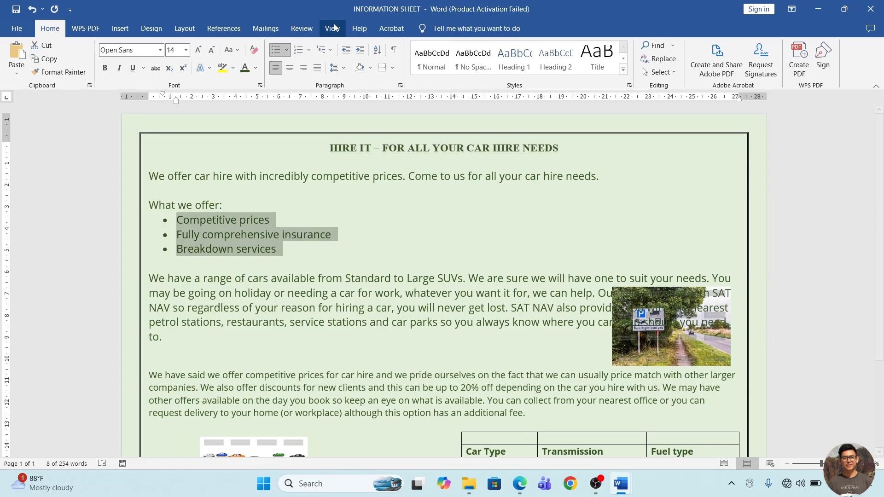
left_click(300, 51)
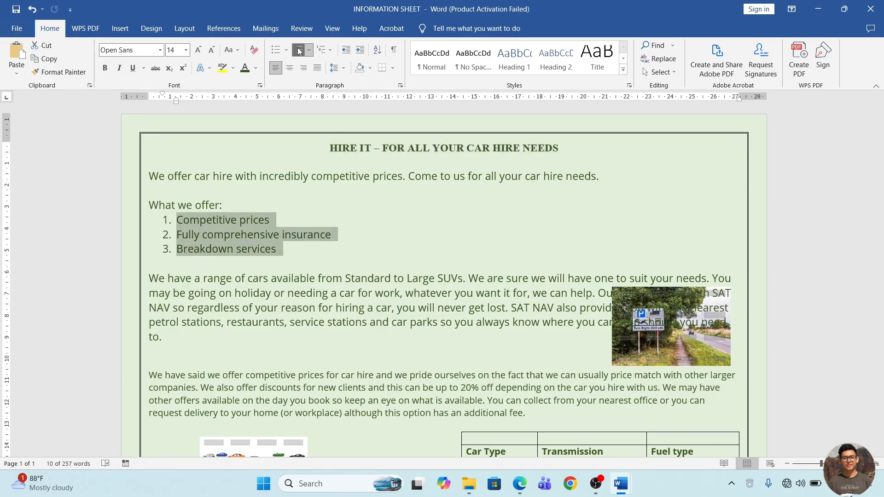
Check the Text wrap requirement in the question PDF and try Tight and Square wrapping on the road sign picture in Word.
key("alt+Tab")
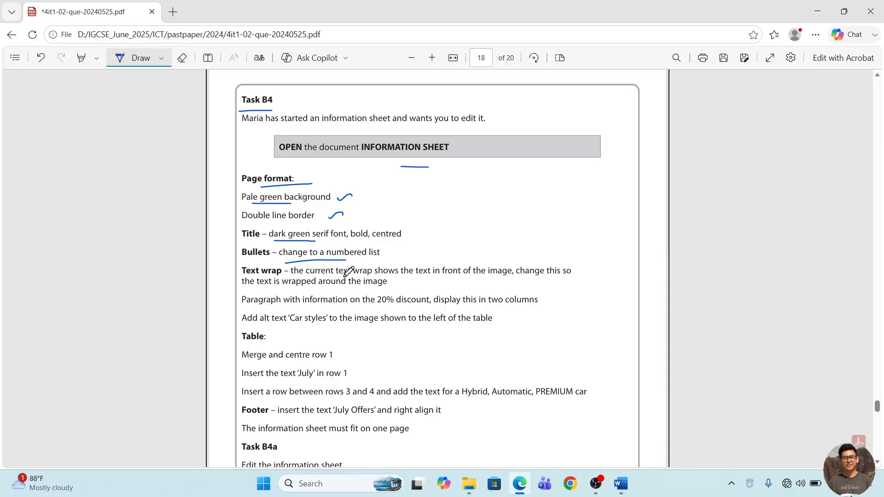
key("alt+Tab")
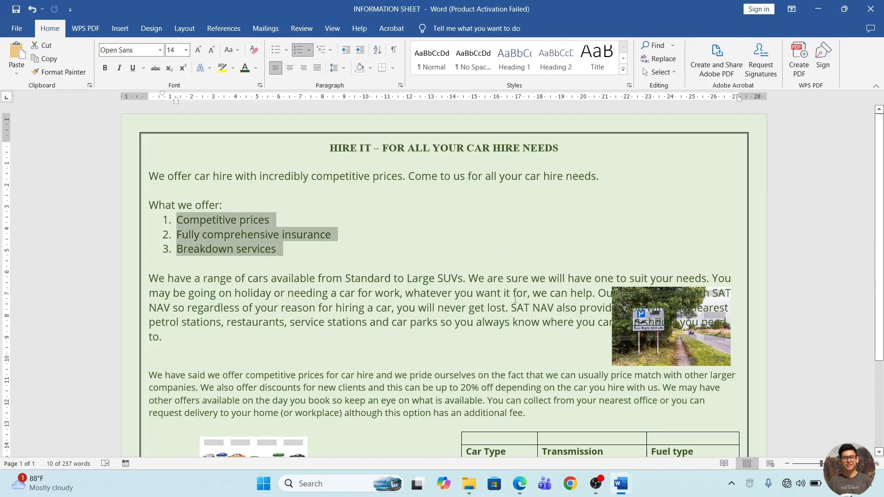
left_click(510, 293)
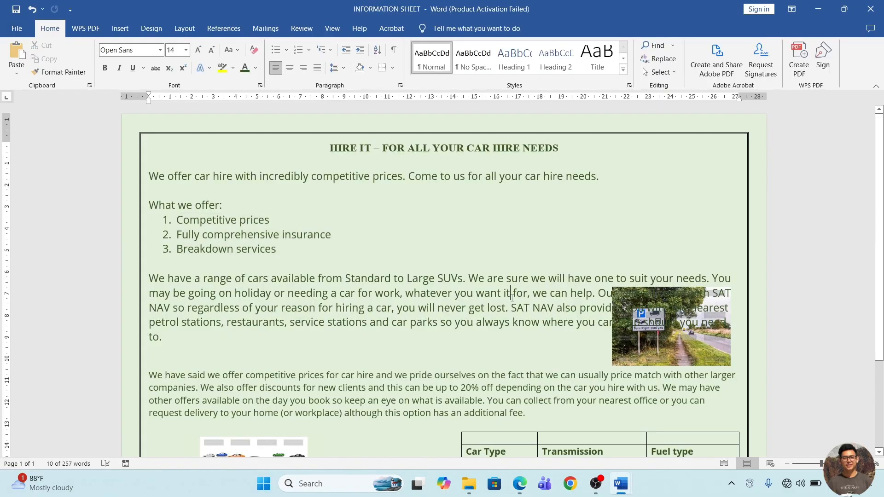
left_click(705, 345)
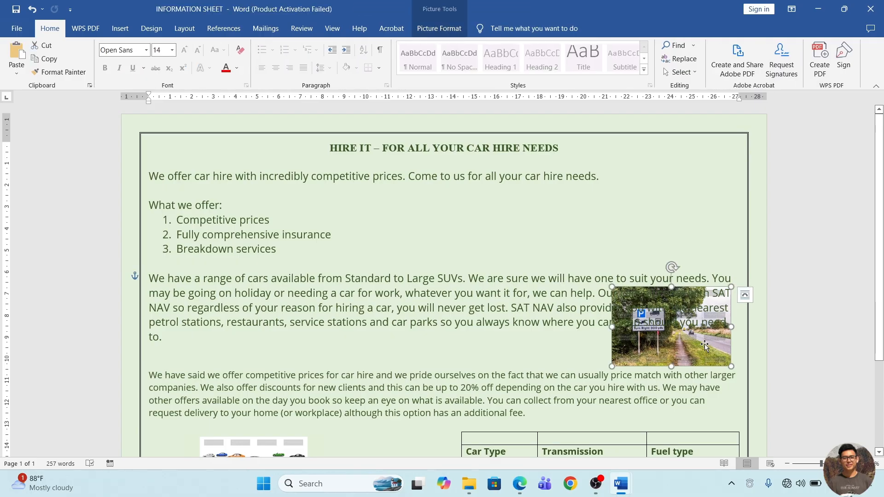
left_click(748, 297)
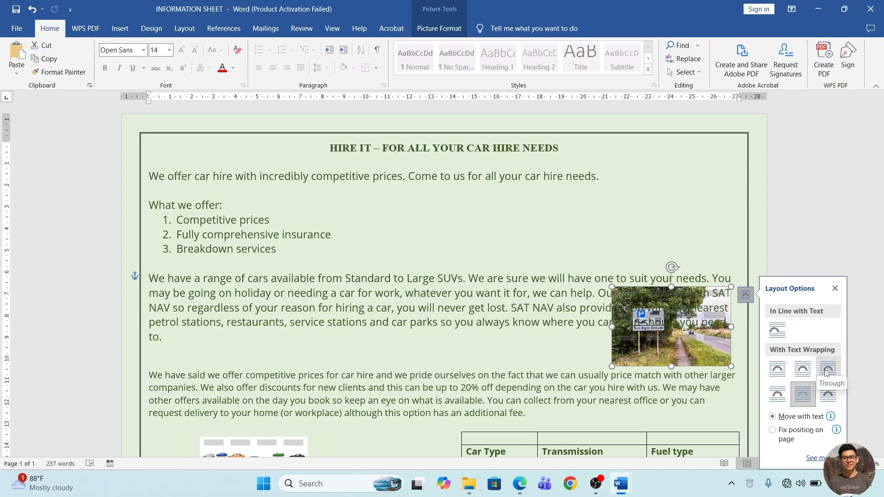
left_click(810, 372)
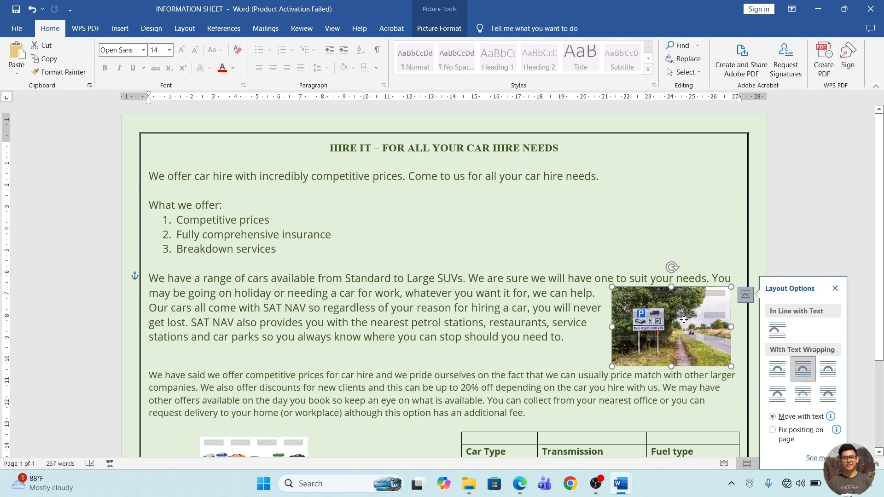
left_click(773, 369)
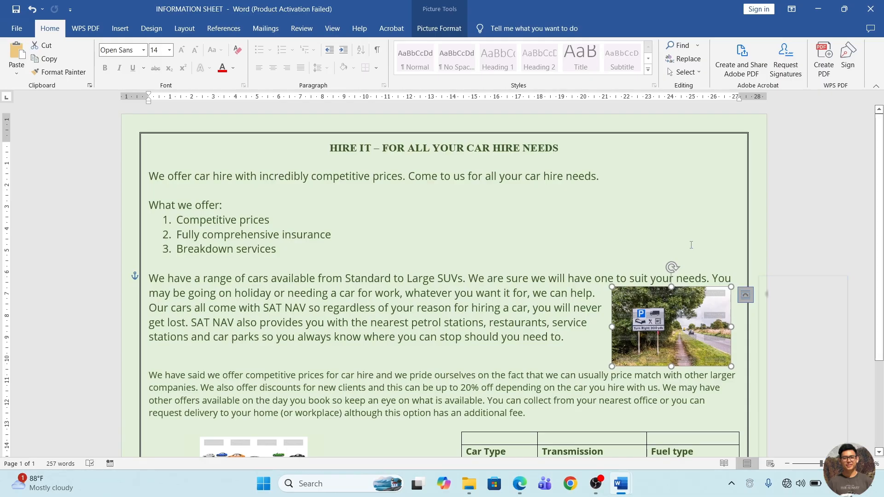
left_click(347, 310)
scroll(347, 312, "down", 1)
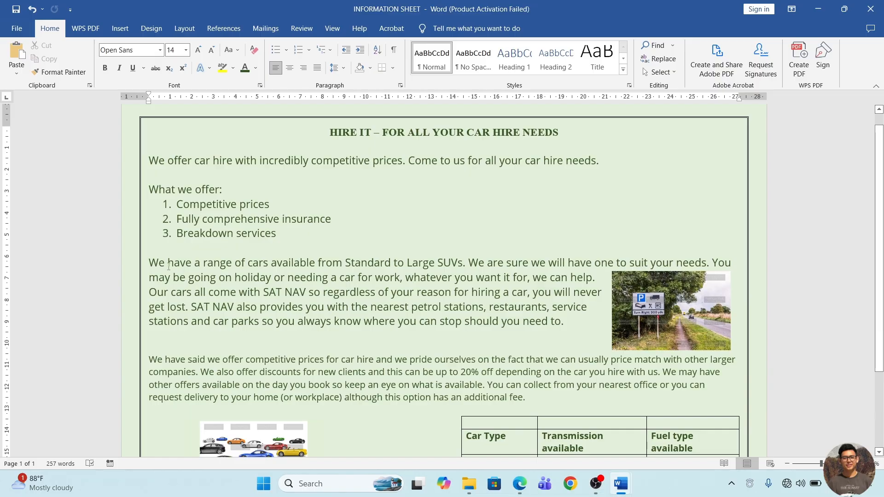
left_click_drag(166, 263, 564, 321)
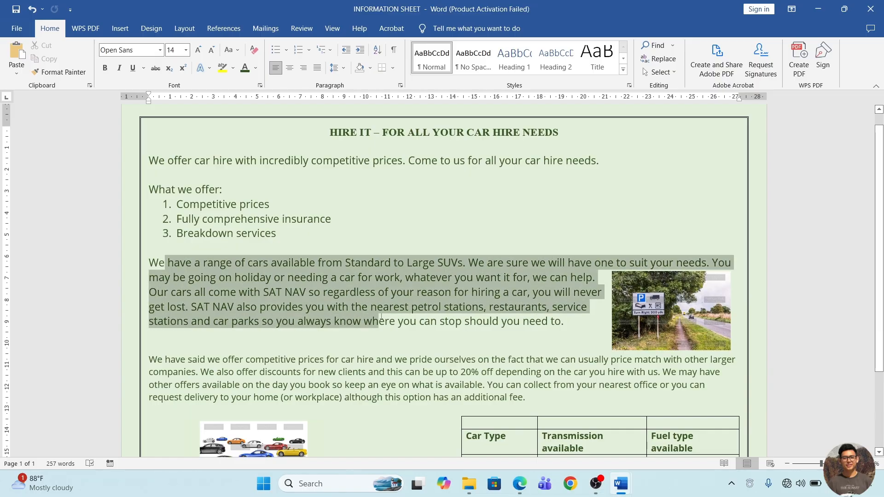
Set the road sign picture's text wrapping to Tight after trying the Through option.
left_click(689, 327)
left_click(745, 279)
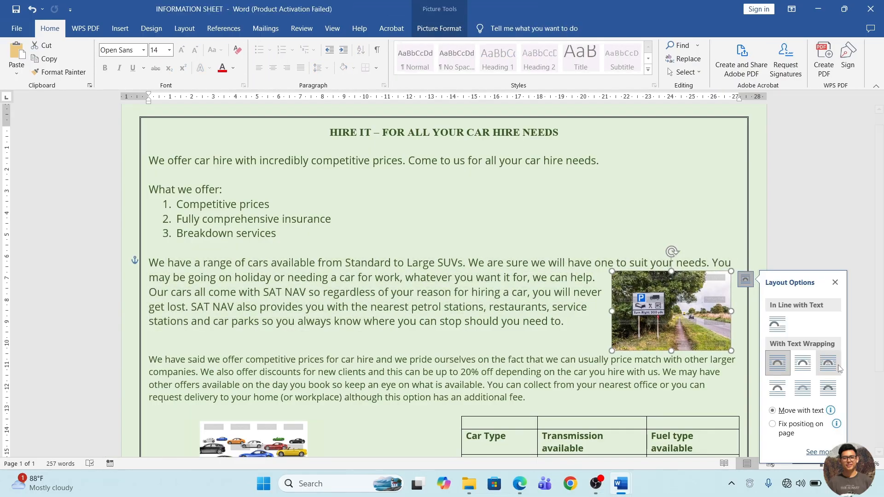
left_click(828, 362)
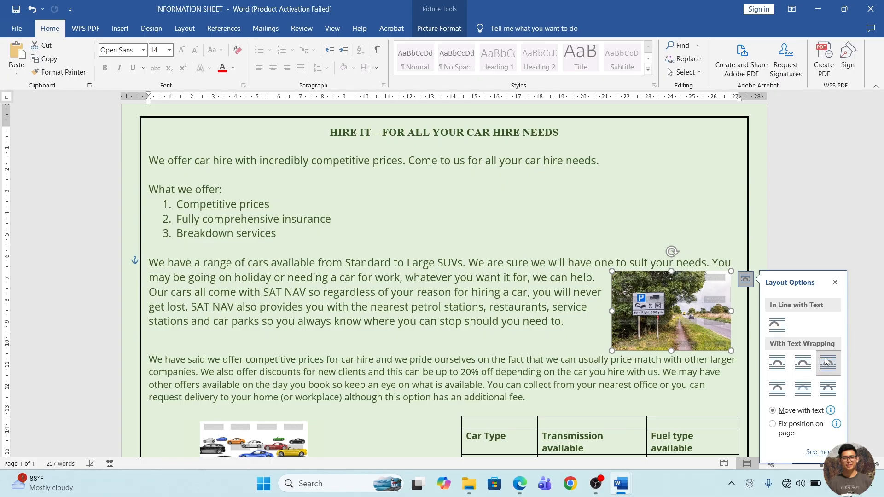
left_click(810, 362)
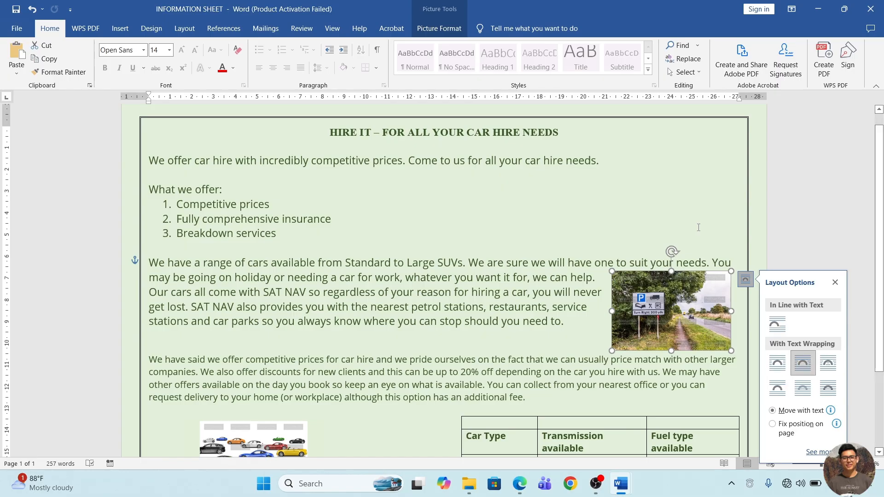
Tick the Text wrap requirement and underline "20%" in the question PDF in Edge, and return to the information sheet in Word.
key("alt+Tab")
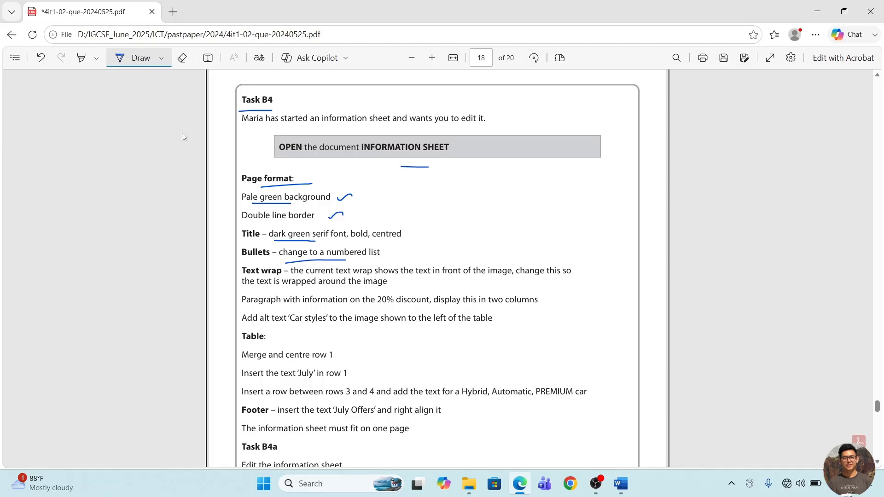
mouse_move(366, 278)
left_mouse_down()
mouse_move(374, 285)
mouse_move(399, 272)
left_mouse_up()
left_click_drag(367, 308, 403, 307)
left_click(629, 482)
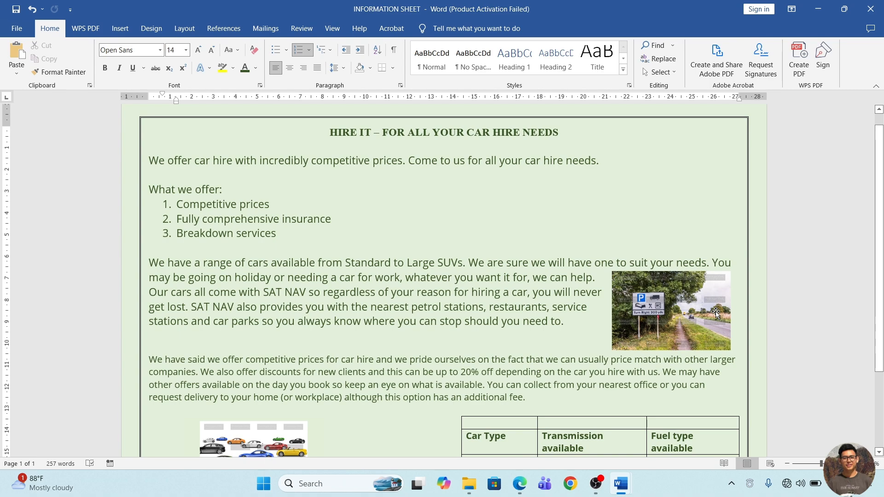
Display the paragraph about competitive prices and the 20% discount in two columns.
scroll(569, 313, "down", 1)
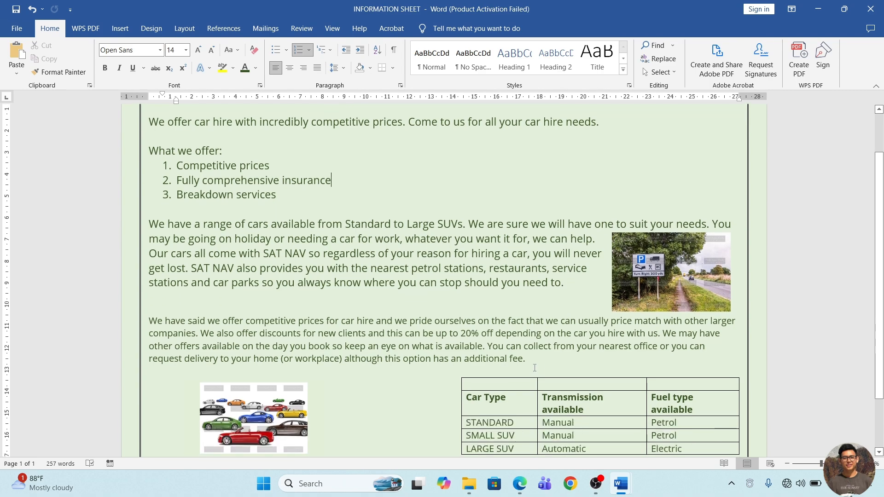
left_click_drag(528, 360, 149, 321)
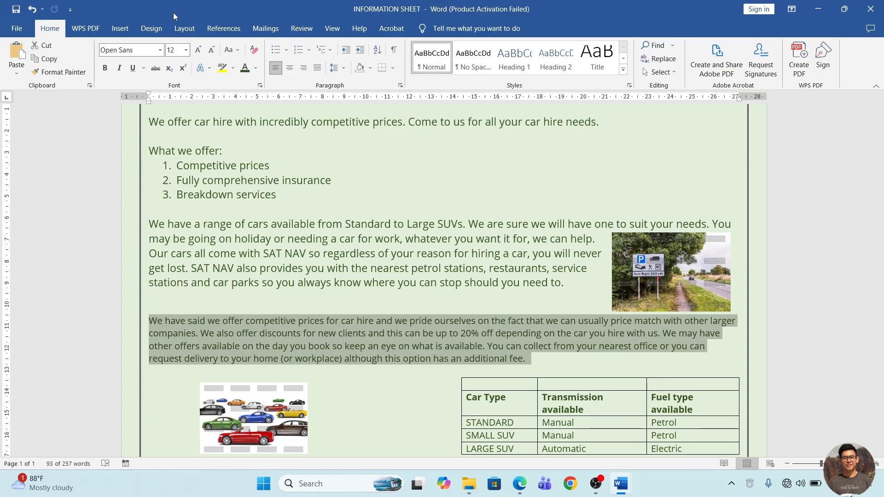
left_click(185, 30)
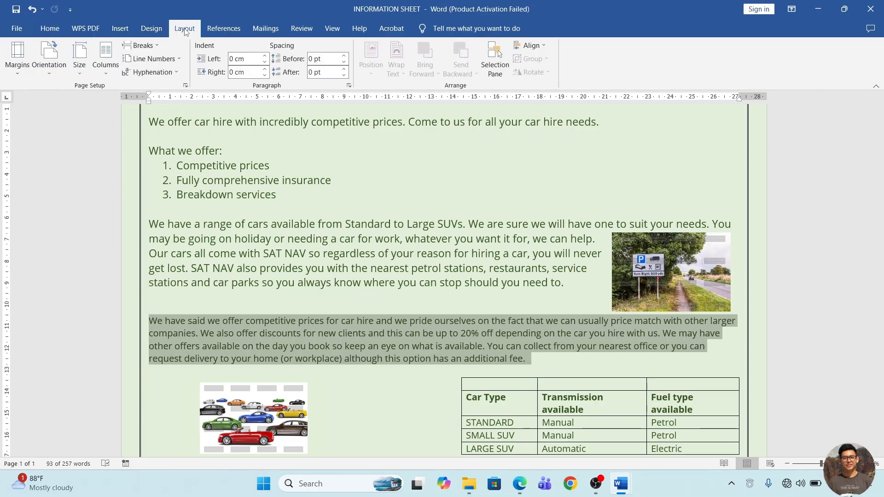
left_click(105, 58)
left_click(134, 117)
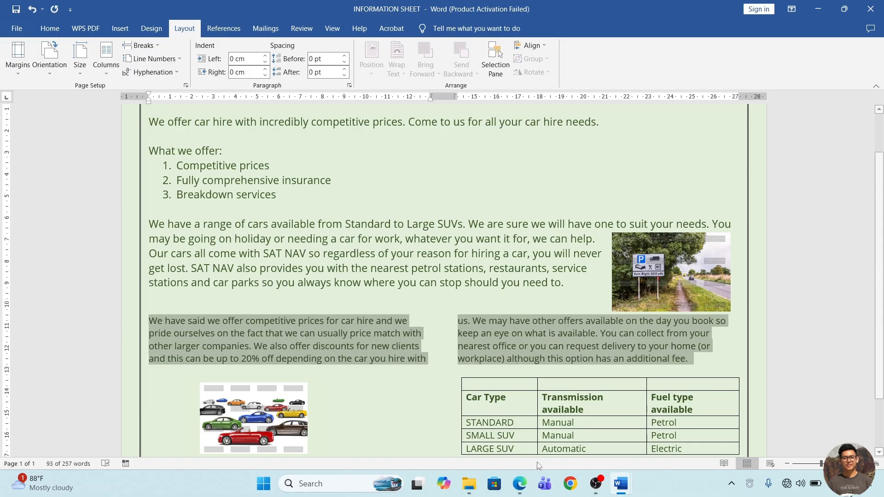
Underline "styles" in the alt text requirement of the question PDF in Edge, and return to the information sheet in Word.
left_click(520, 483)
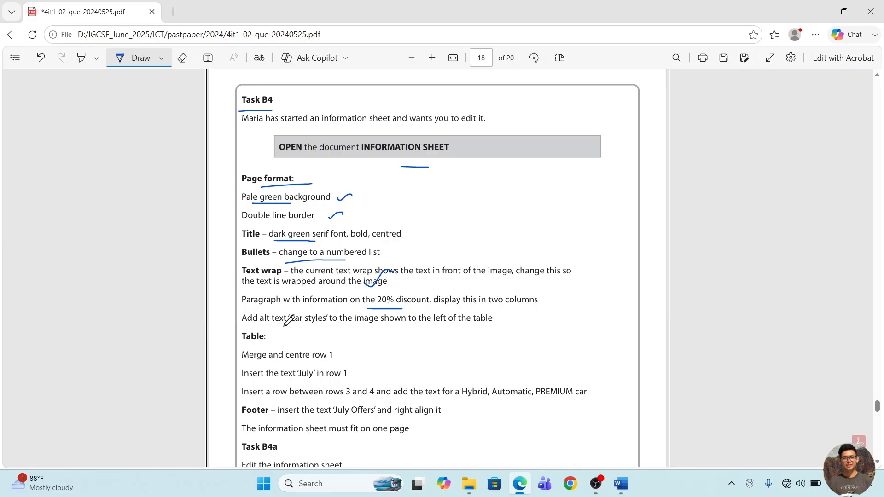
left_click_drag(302, 325, 344, 326)
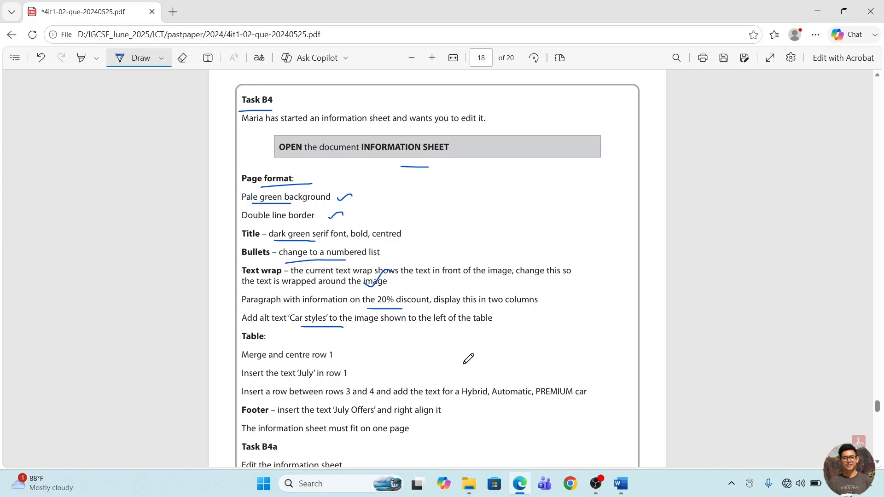
scroll(472, 349, "down", 1)
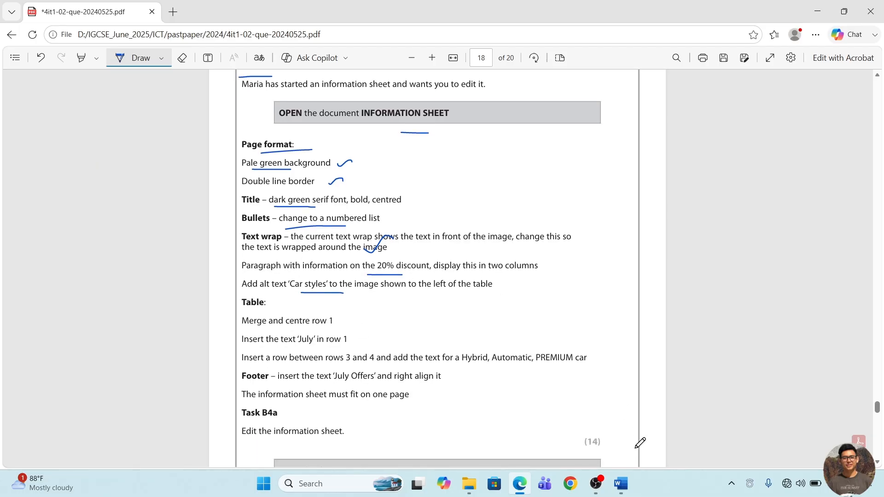
mouse_move(621, 484)
left_click(681, 426)
Add the alt text "Car Styles" to the picture of cars beside the table.
left_click(277, 407)
scroll(276, 407, "down", 1)
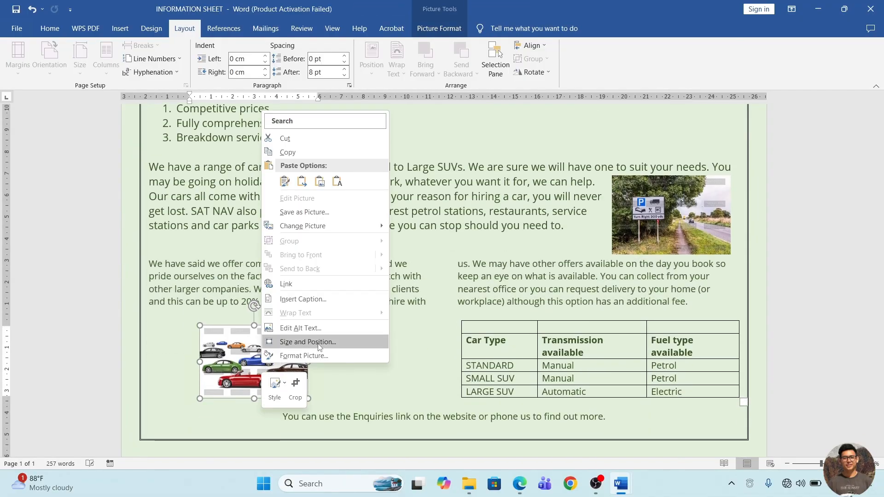
left_click(318, 329)
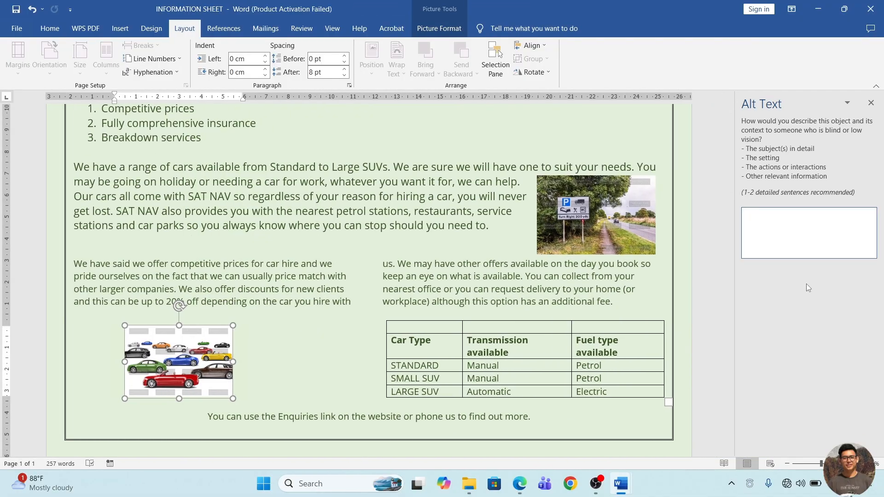
type("Car Styles")
left_click(871, 102)
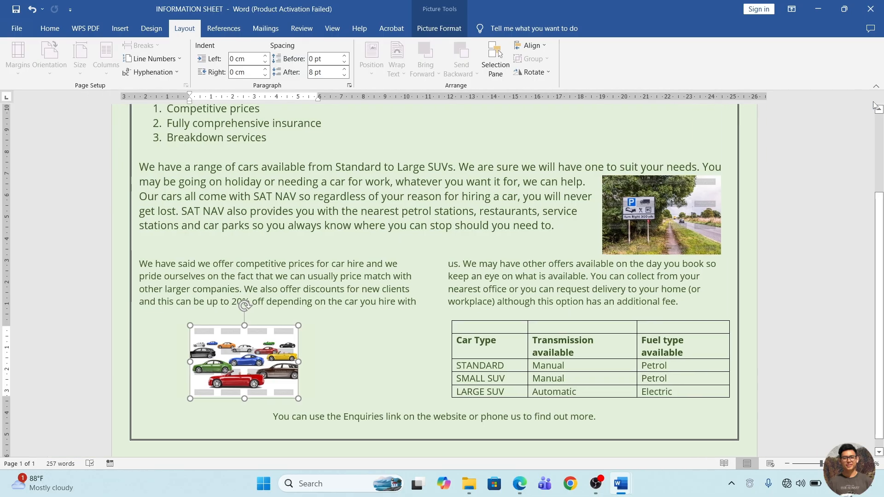
Check the alt text of the cars picture and return to the question PDF in Edge.
right_click(238, 356)
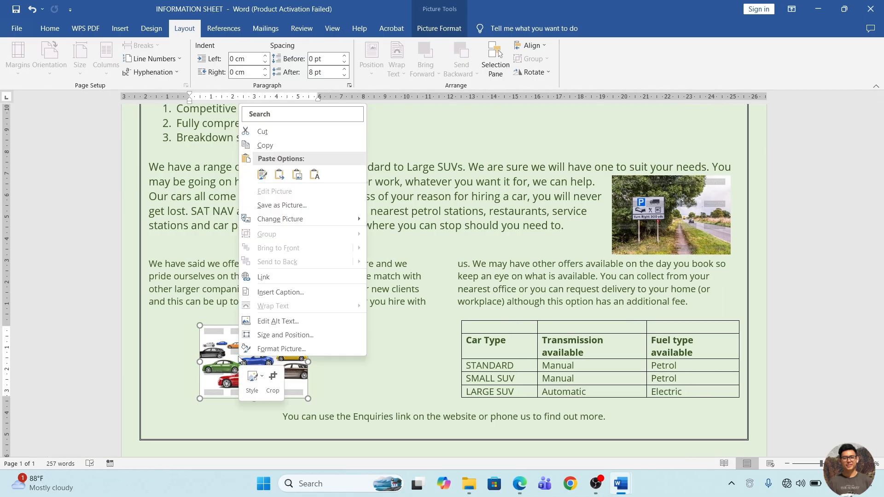
left_click(280, 321)
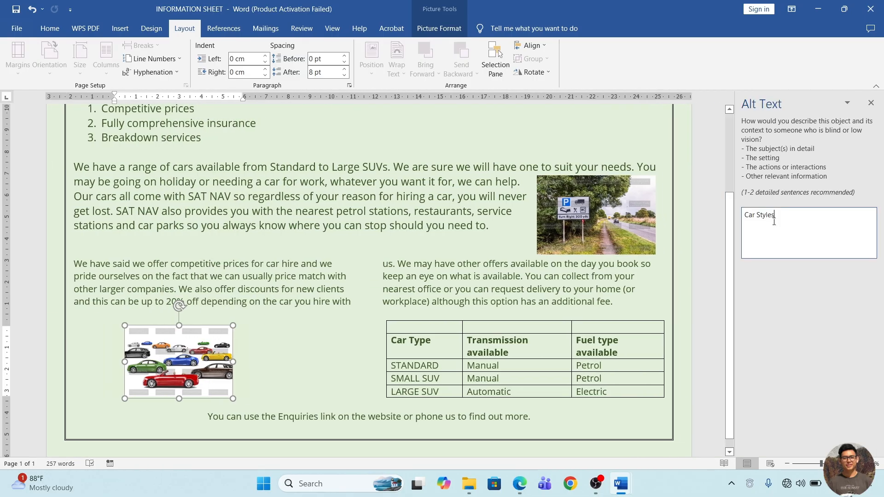
left_click(871, 103)
left_click(520, 484)
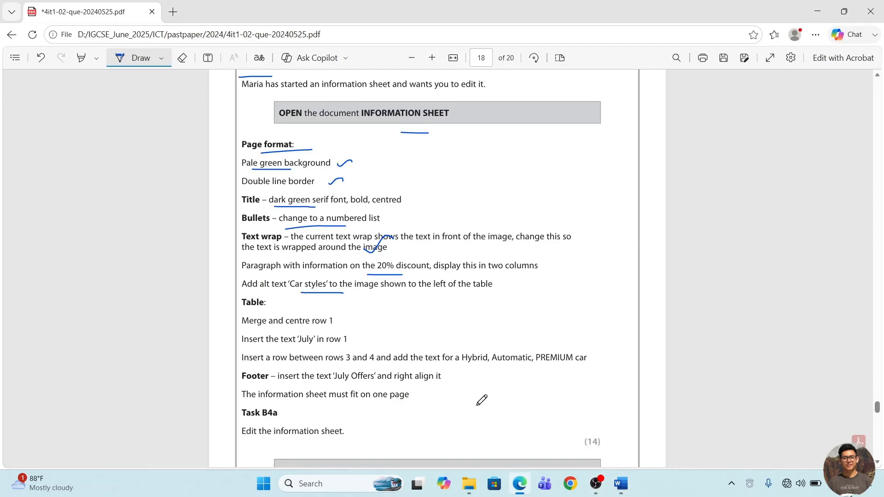
Underline the table heading and its merge and "July" requirements in the question PDF, and return to the information sheet in Word.
scroll(430, 295, "down", 1)
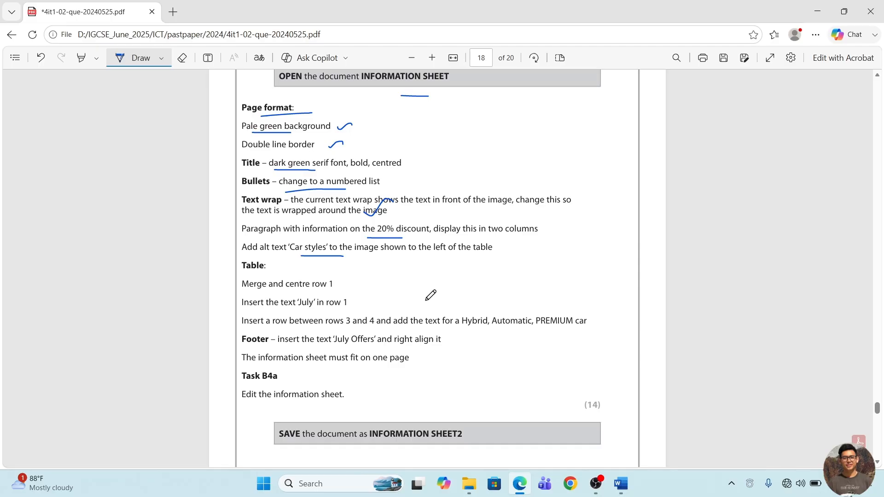
mouse_move(242, 276)
left_mouse_down()
mouse_move(318, 293)
mouse_move(317, 311)
left_mouse_up()
left_click(621, 484)
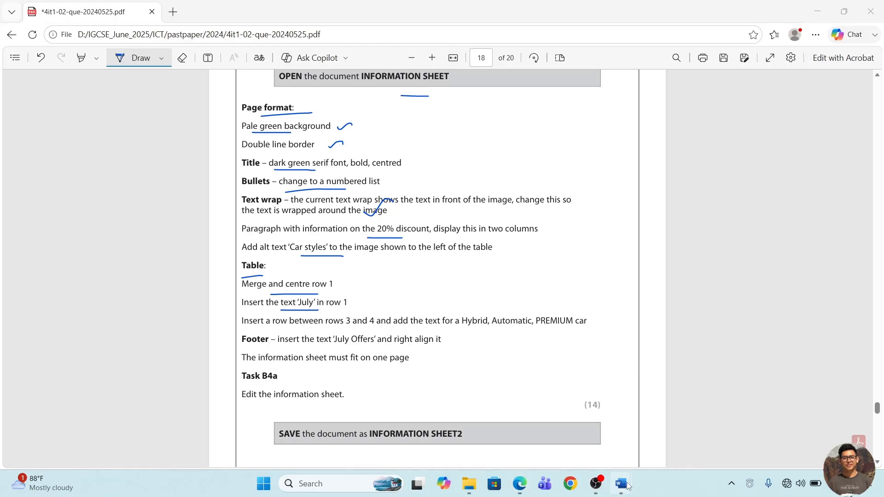
left_click(686, 444)
Merge the cells of the table's first row and enter "July" in the merged cell.
left_click_drag(517, 327, 719, 327)
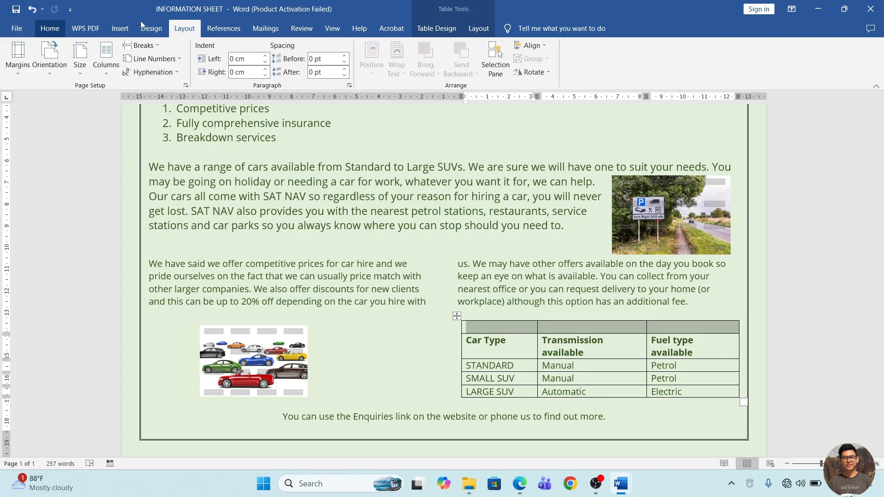
left_click(430, 29)
left_click(471, 29)
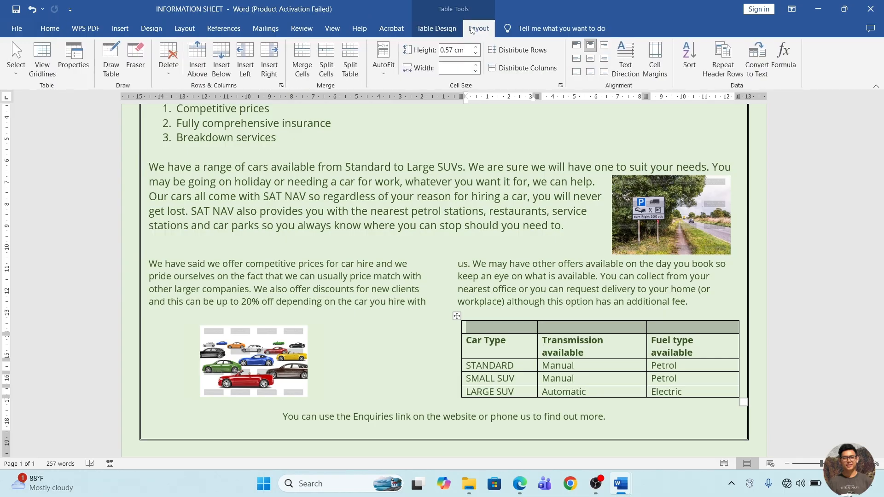
left_click(304, 58)
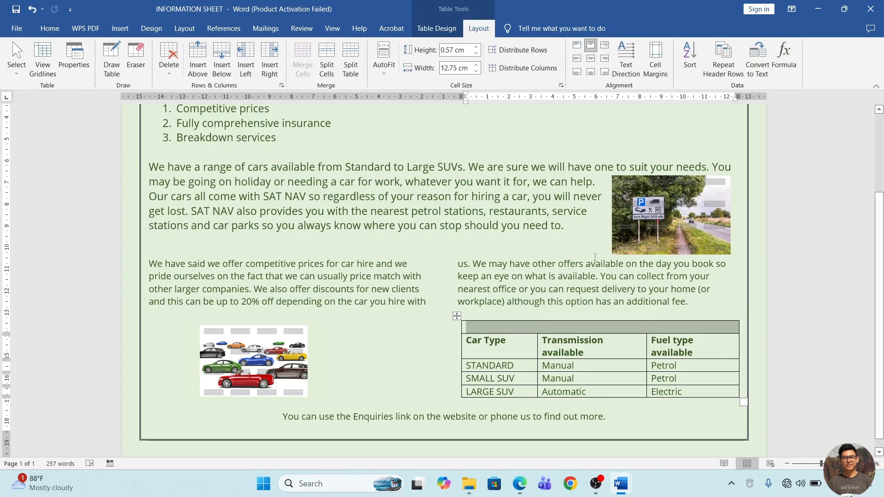
left_click(544, 332)
type("July")
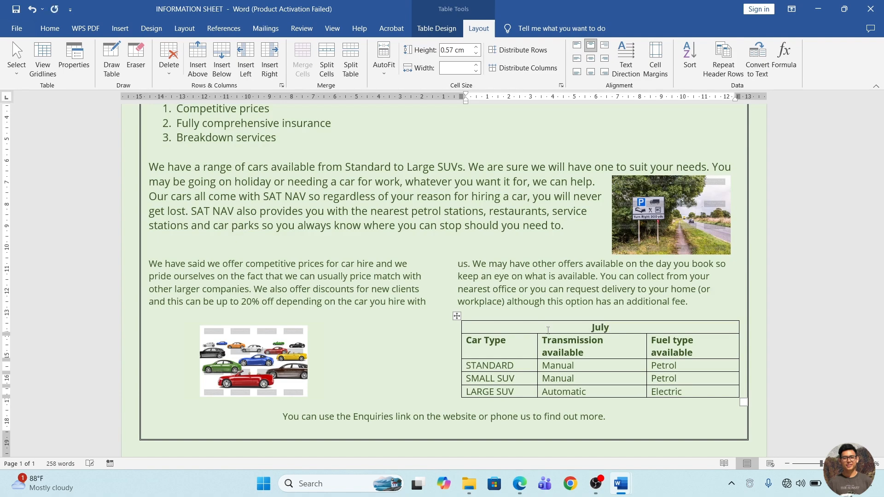
Underline "3 and 4" in the row insertion requirement of the question PDF in Edge, and return to the information sheet in Word.
key("alt+Tab")
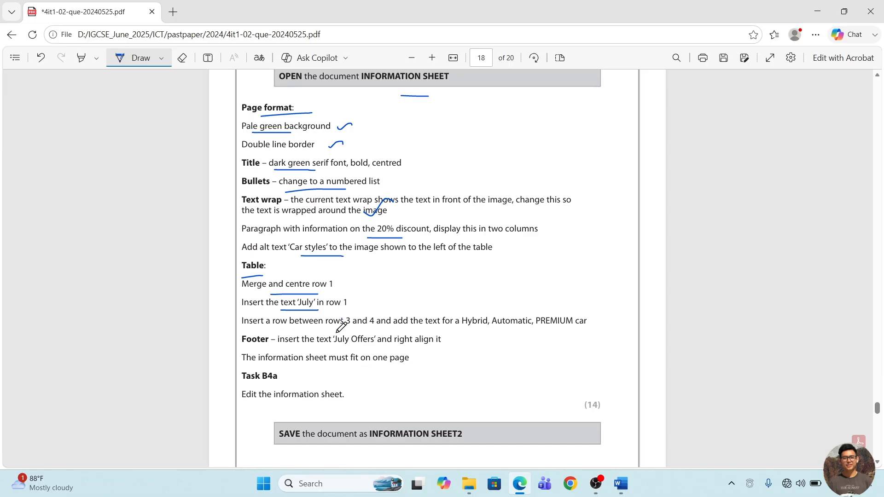
left_click_drag(340, 335, 383, 324)
left_click(621, 484)
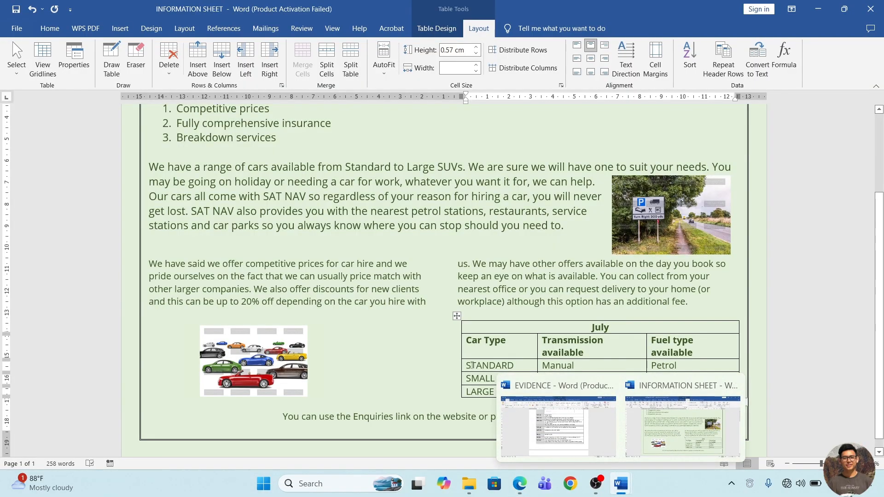
left_click(764, 453)
Insert a table row between SMALL SUV and LARGE SUV and enter "Hybrid" in its Car Type cell.
left_click(484, 345)
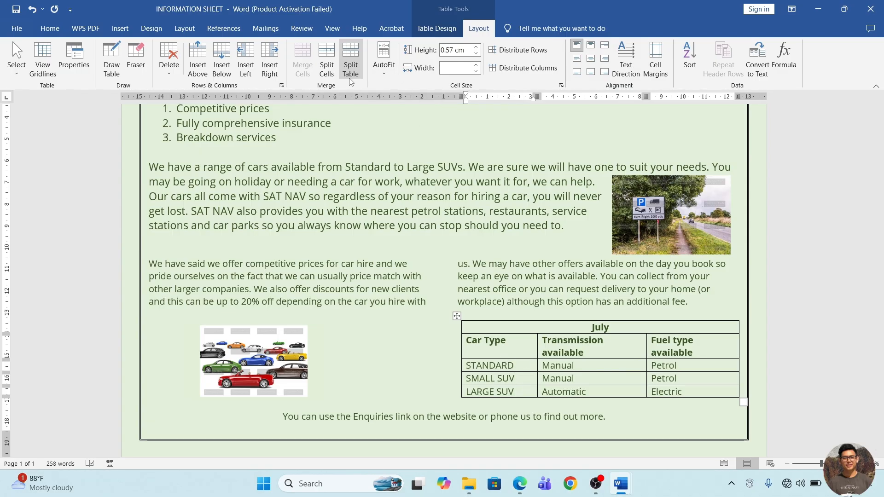
left_click(222, 59)
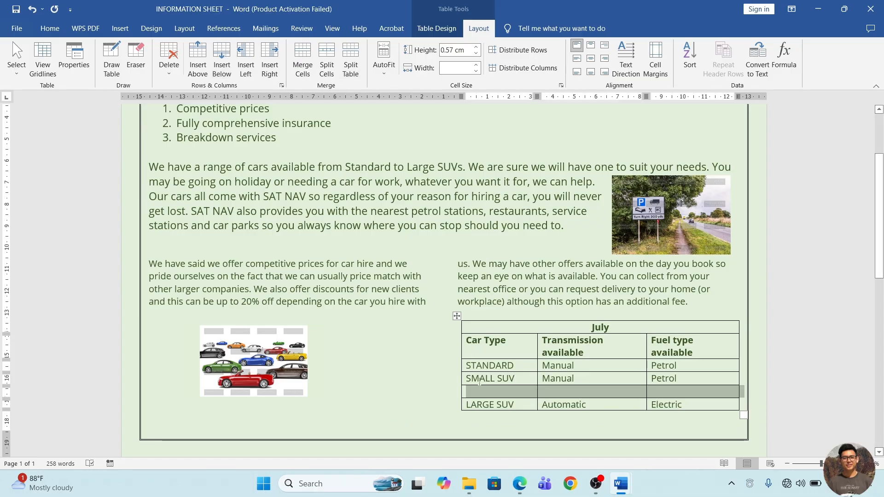
key("alt+Tab")
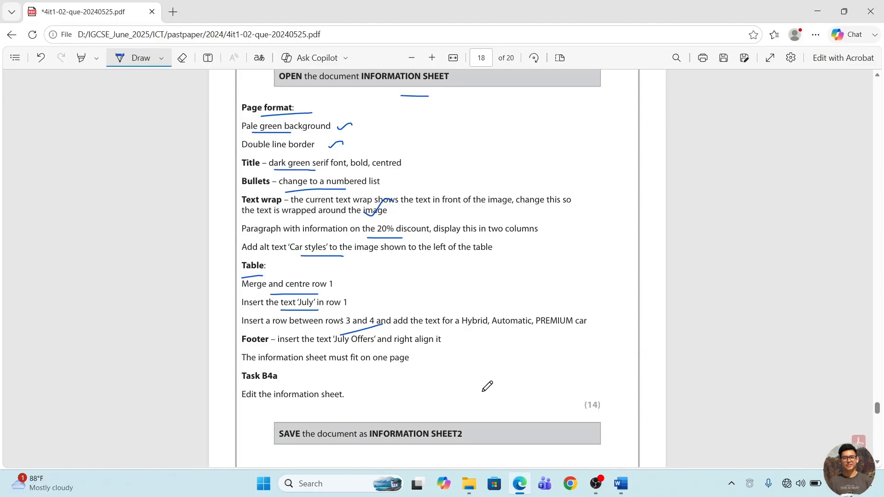
key("alt+Tab")
type("Hybi")
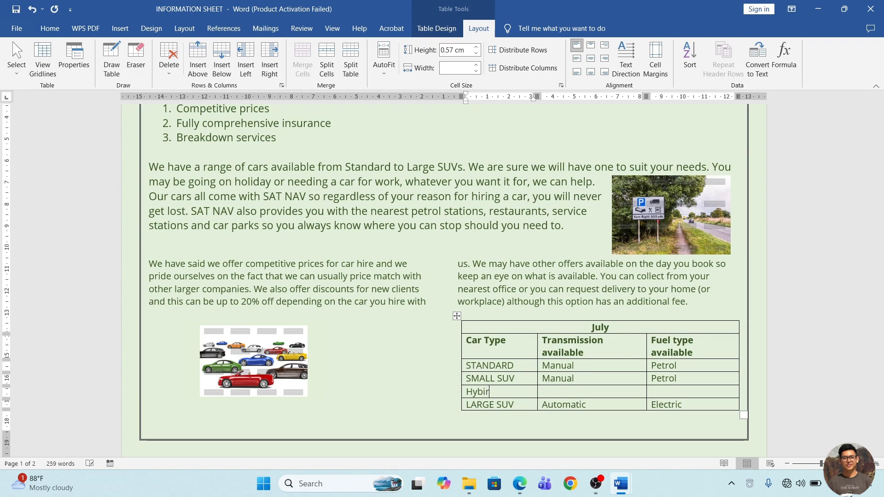
type("id")
key("Tab")
Complete the Hybrid row with "Automatic" as the transmission and "PREMIUM" in the Fuel type cell, checking the question PDF in Edge.
key("alt+Tab")
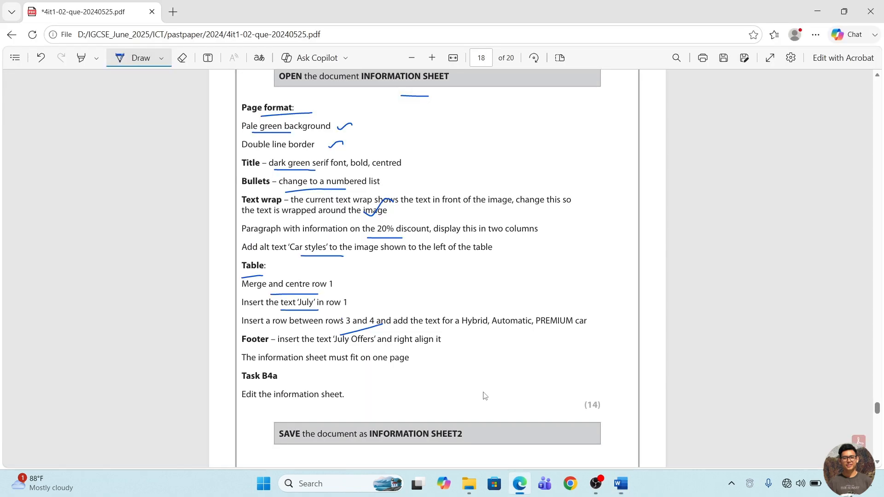
key("alt+Tab")
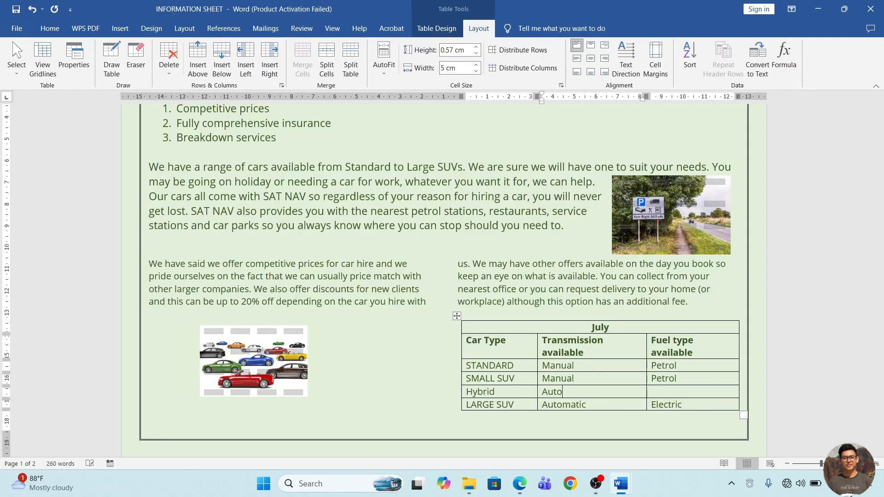
key("Tab")
key("BackSpace")
key("alt+Tab")
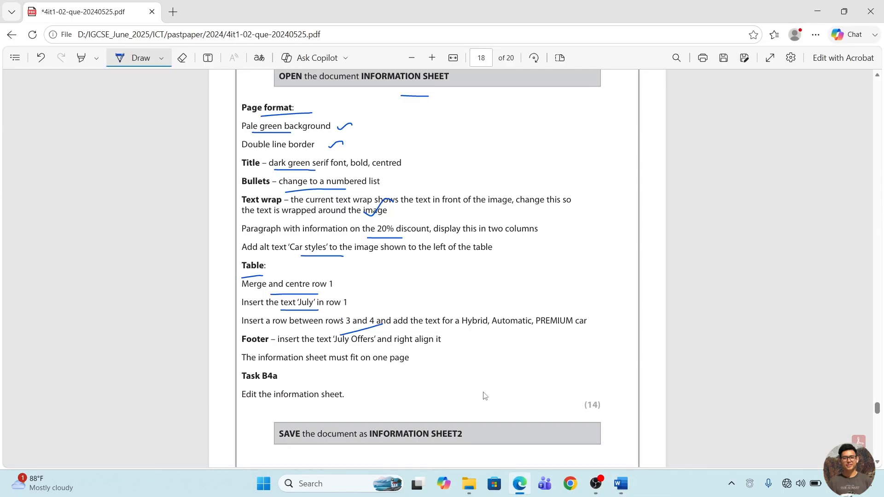
key("alt+Tab")
type("REMI")
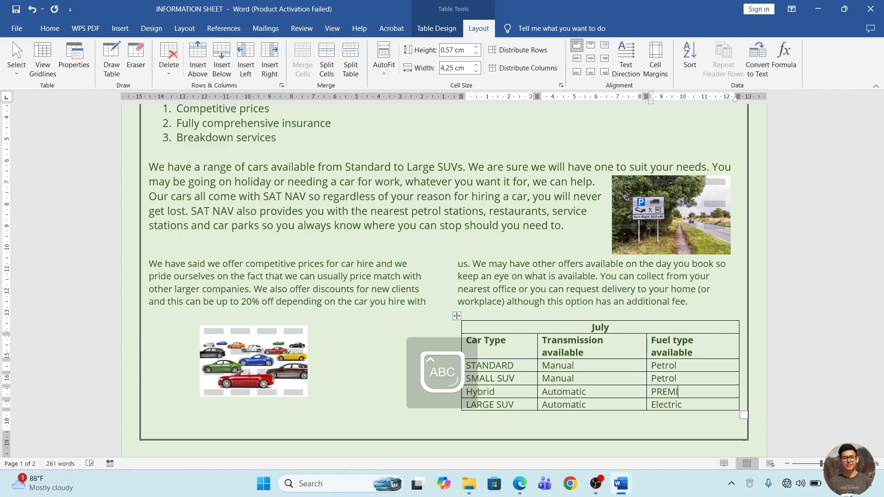
type("NUMU")
type("UM")
key("Caps_Lock")
Underline the "July Offers" footer requirement in the question PDF in Edge, and return to the information sheet in Word.
key("alt+Tab")
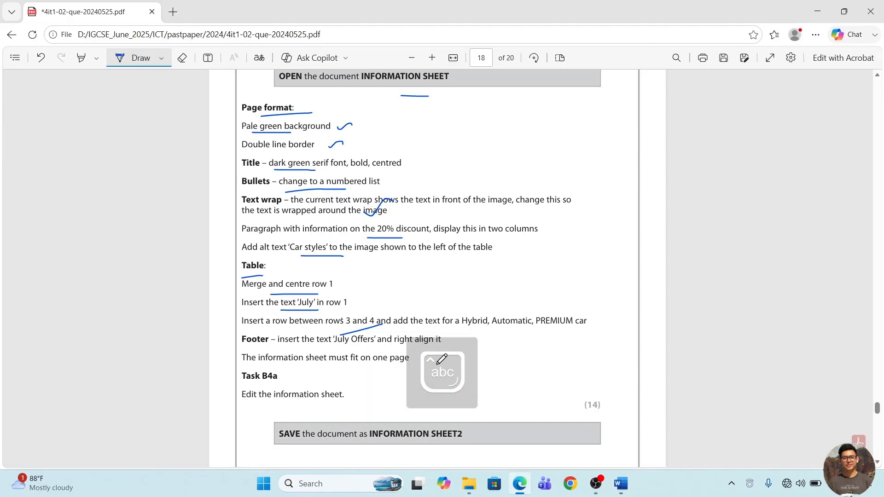
scroll(315, 360, "down", 1)
left_click_drag(276, 325, 361, 326)
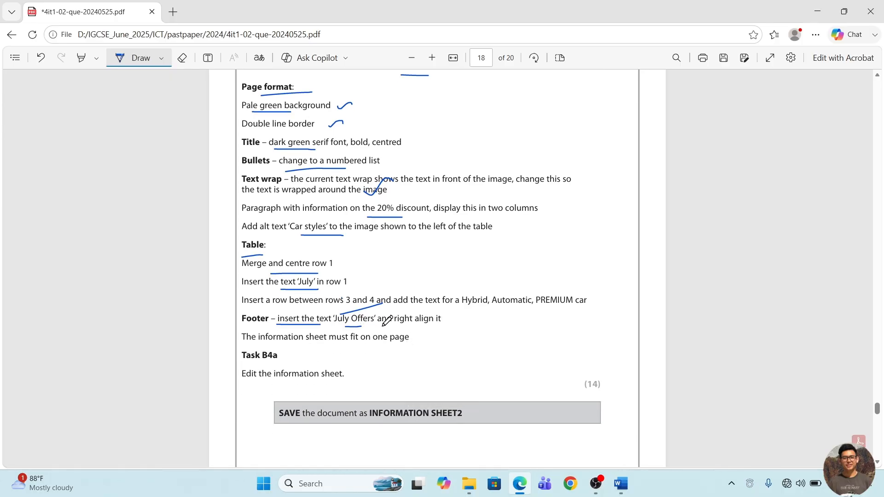
key("alt+Tab")
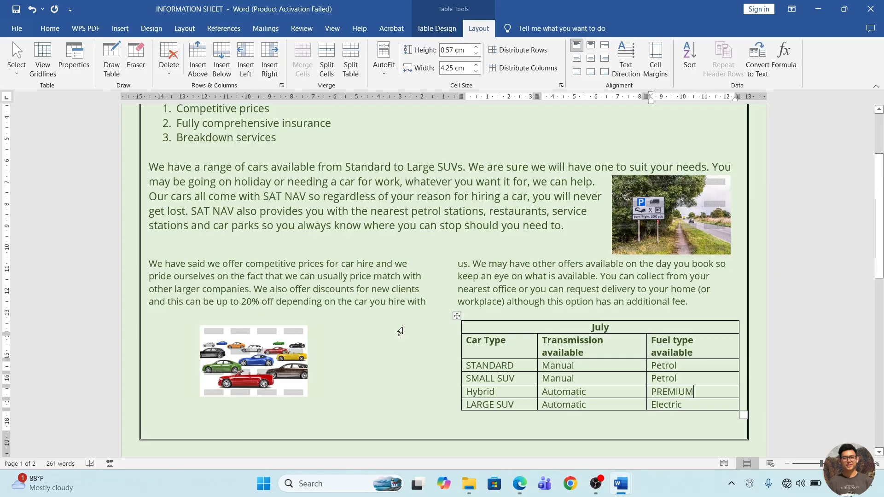
Insert the right-aligned text "July Offers" in the page footer, leave the footer and check it on the second page.
scroll(404, 327, "down", 3)
scroll(457, 334, "down", 1)
key("alt+Tab")
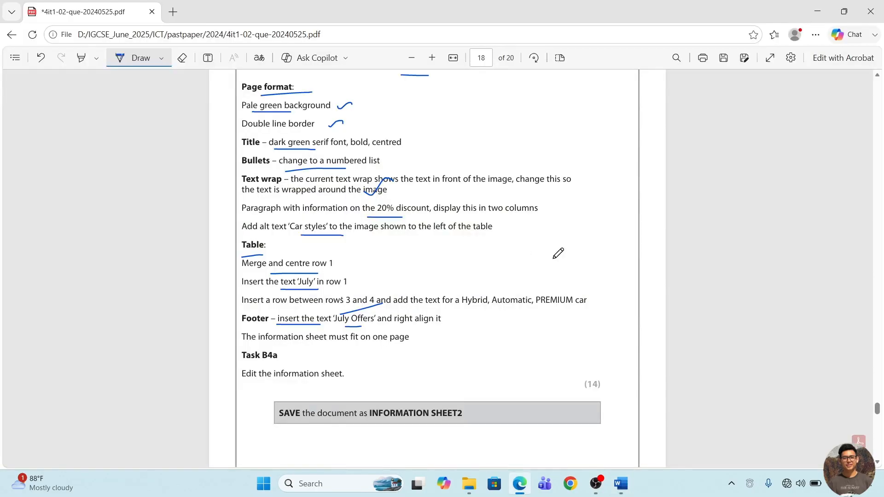
key("alt+Tab")
scroll(660, 379, "up", 5)
scroll(657, 427, "down", 3)
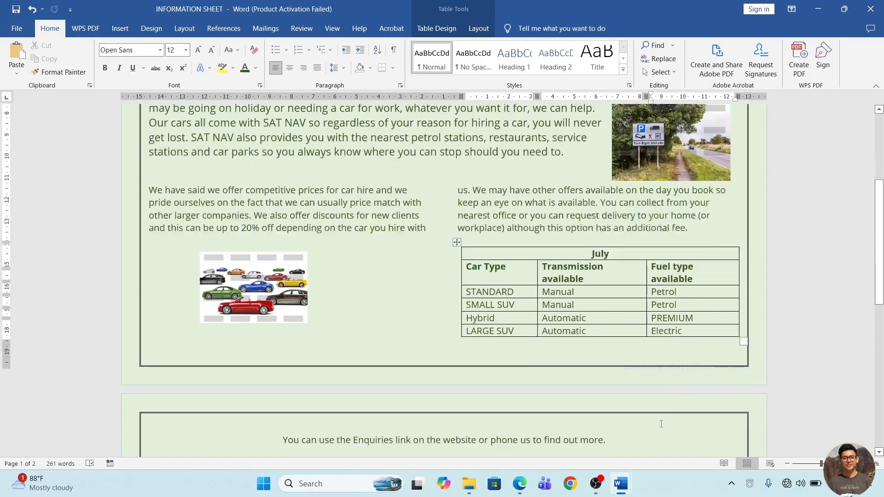
double_click(582, 357)
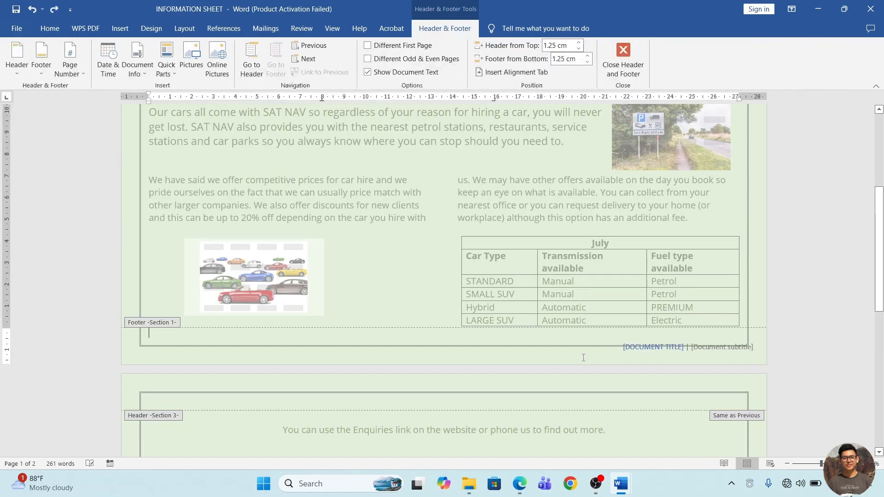
type("July Offer")
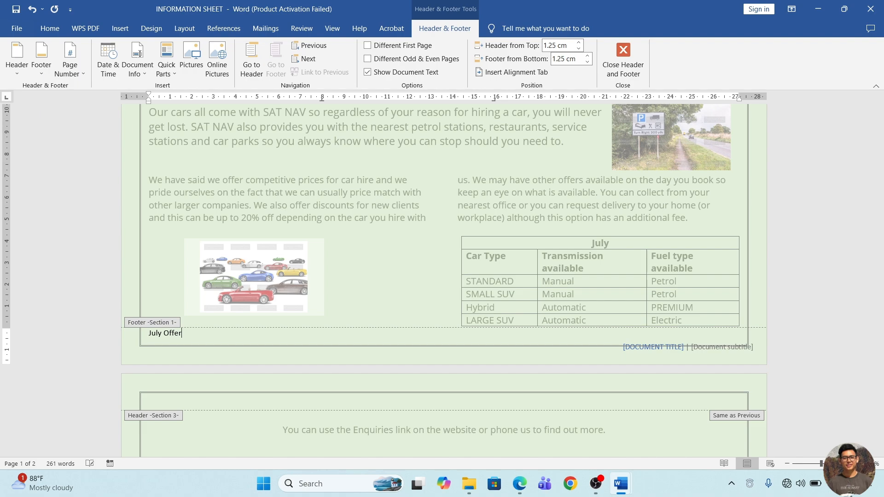
type("s")
key("ctrl+r")
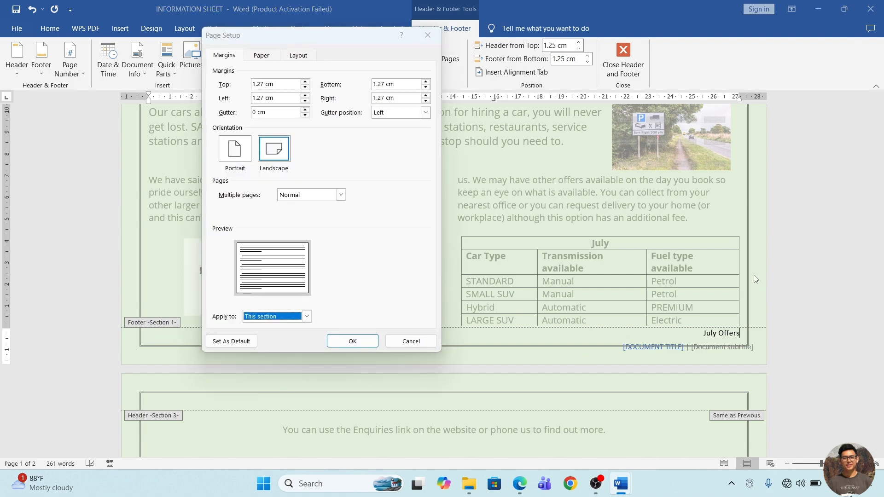
left_click(408, 340)
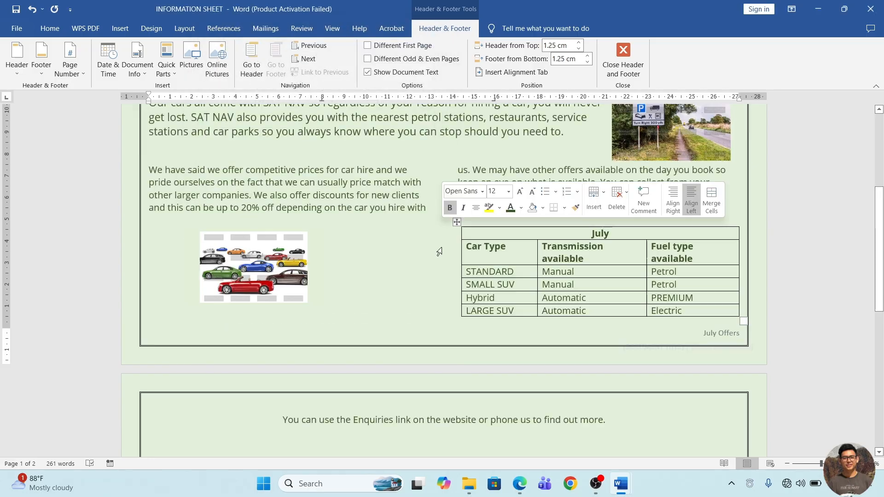
double_click(455, 250)
scroll(693, 342, "down", 7)
scroll(693, 341, "down", 2)
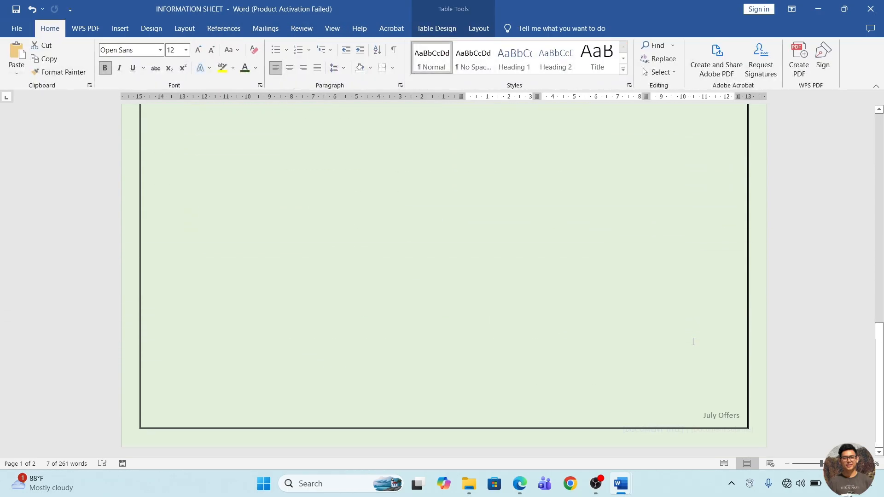
Underline the requirement that the sheet must fit on one page in the question PDF in Edge, and return to Word.
key("alt+Tab")
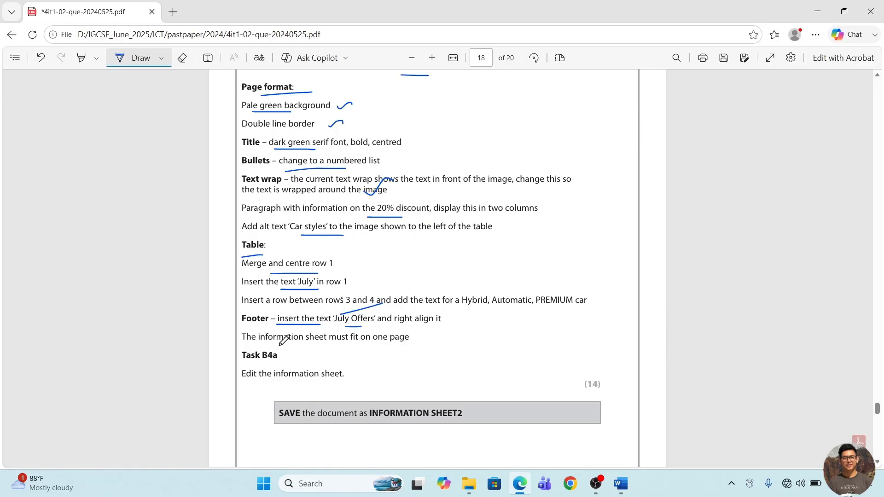
left_click_drag(297, 344, 363, 344)
scroll(363, 343, "down", 1)
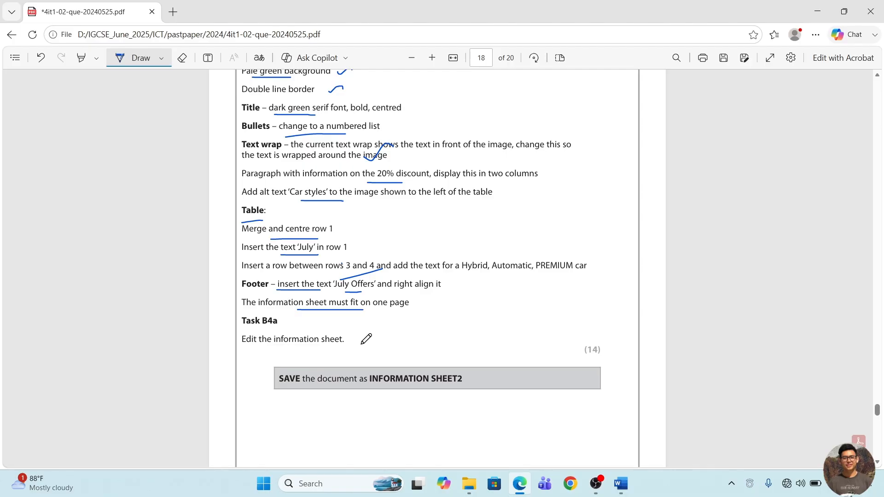
key("alt+Tab")
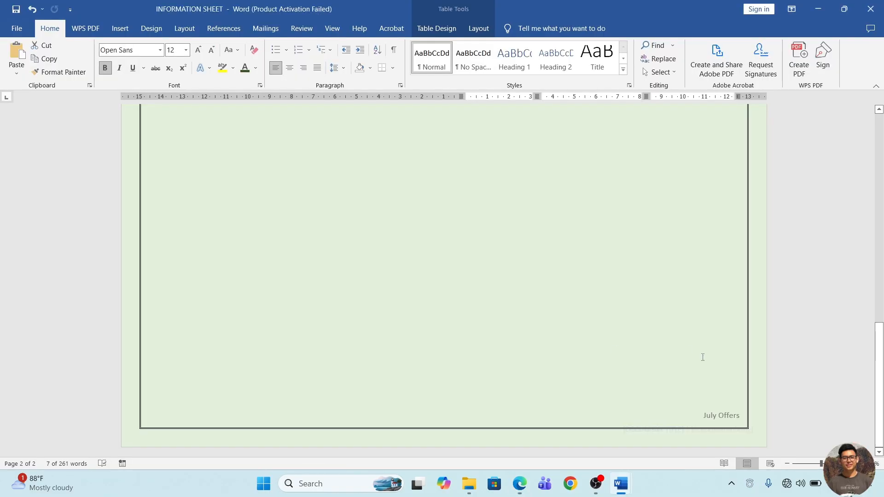
Examine the layout of both pages of the information sheet for space to fit the content on one page.
scroll(703, 357, "down", 6)
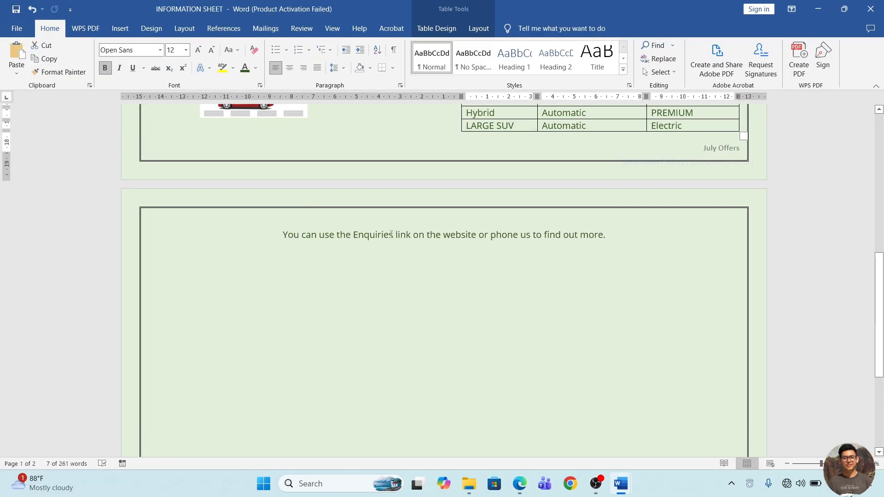
scroll(383, 249, "up", 18)
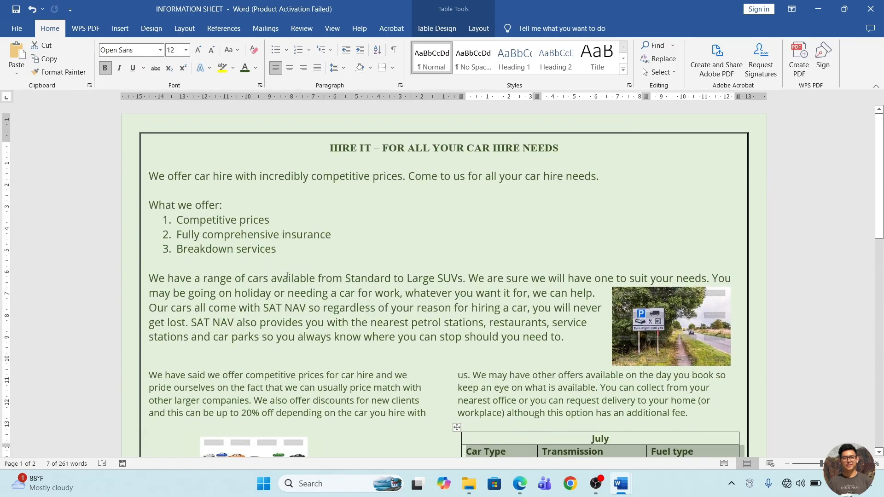
scroll(288, 275, "down", 2)
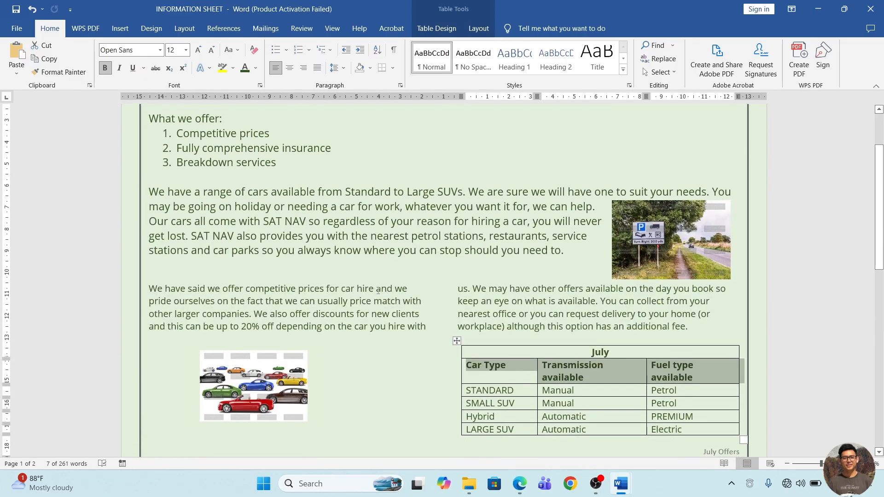
scroll(384, 300, "up", 2)
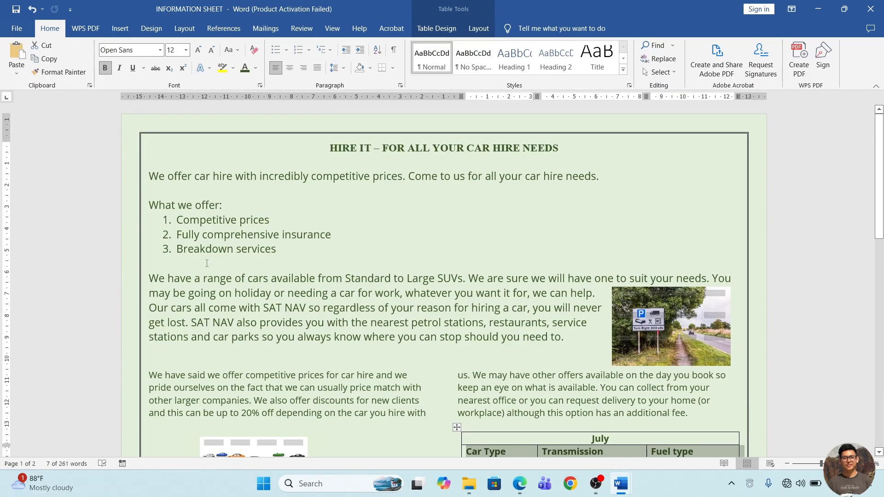
scroll(403, 391, "down", 6)
scroll(435, 288, "up", 2)
Left-align the sentence about the Enquiries link on the second page.
left_click(528, 274)
left_click(452, 361)
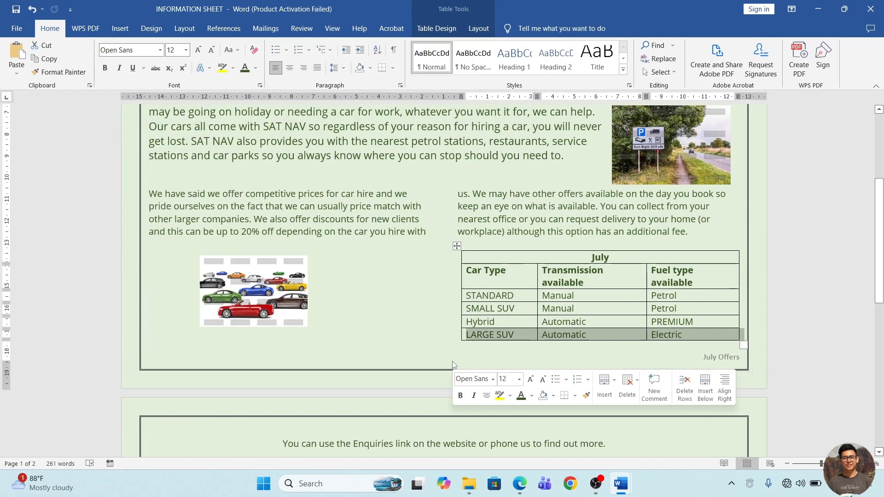
left_click(283, 445)
key("ctrl+l")
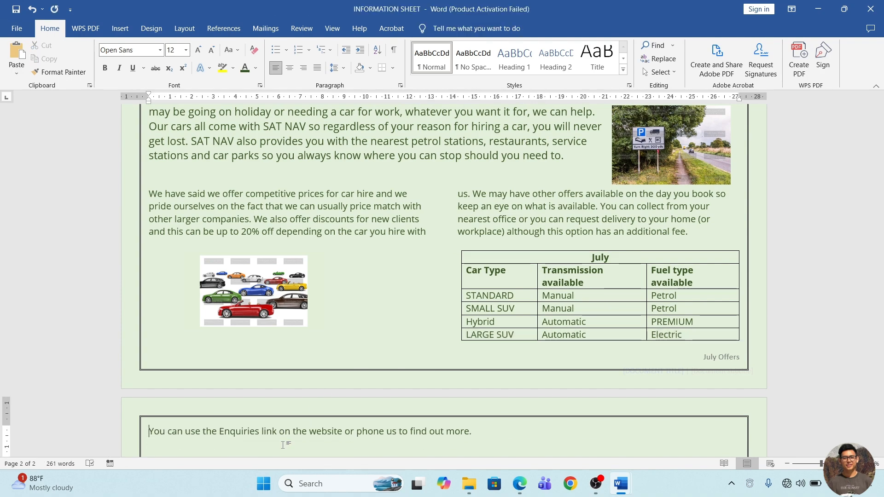
Undo the left alignment of the sentence about the Enquiries link and the last change to the table's width.
key("Return")
key("ctrl+e")
key("ctrl+z")
scroll(579, 382, "up", 3)
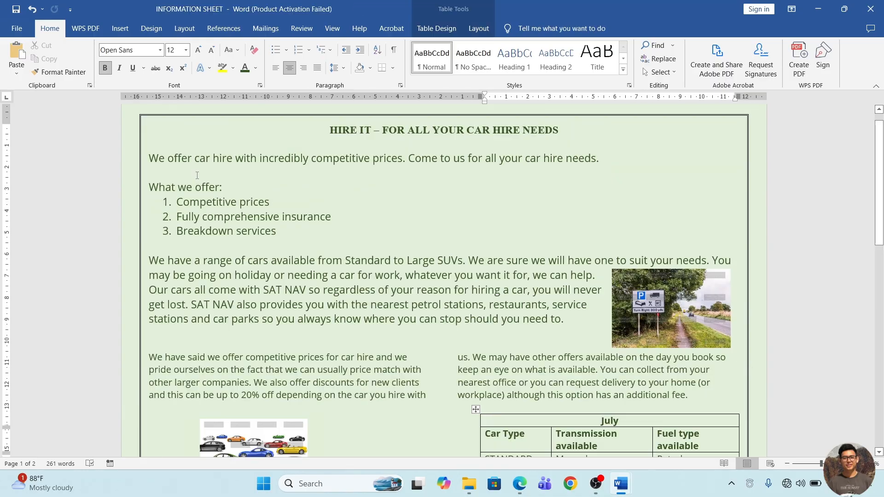
Delete the blank line below the numbered list to fit the sheet on one page, and check the page layout.
left_click(188, 246)
key("BackSpace")
scroll(444, 280, "down", 1)
scroll(444, 280, "down", 1)
scroll(444, 279, "up", 1)
scroll(444, 280, "down", 1)
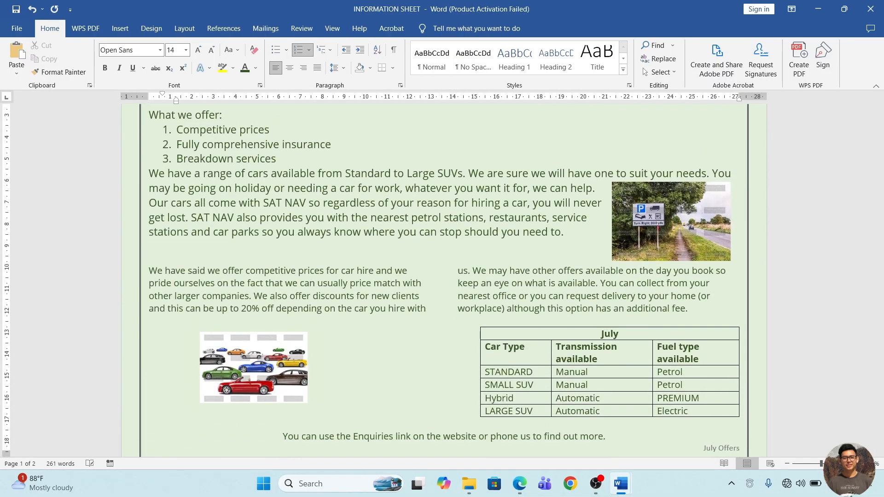
scroll(444, 280, "down", 1)
scroll(594, 412, "up", 3)
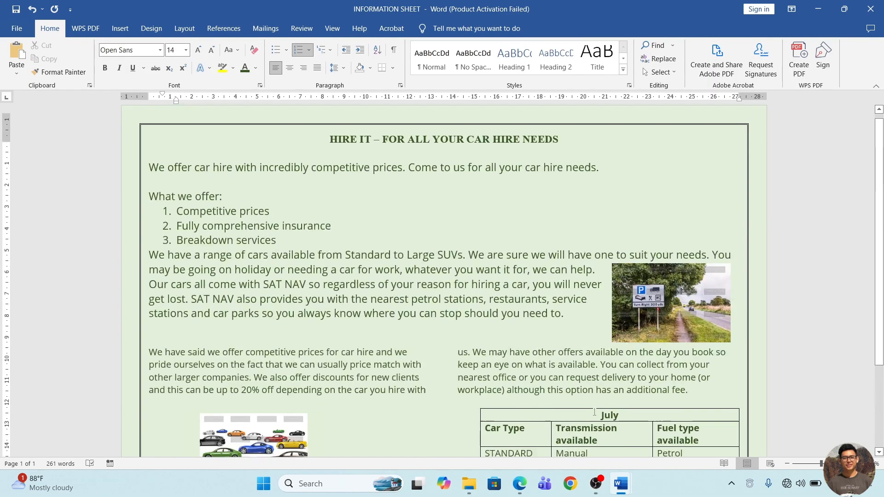
scroll(595, 412, "up", 1)
scroll(505, 450, "down", 2)
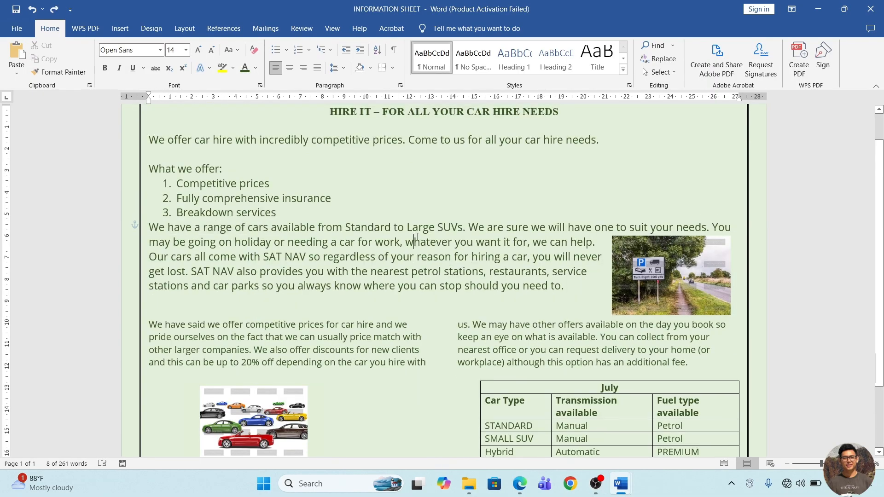
In the question PDF in Edge, underline the instructions to edit the information sheet and save it as INFORMATION SHEET2.
left_click(519, 484)
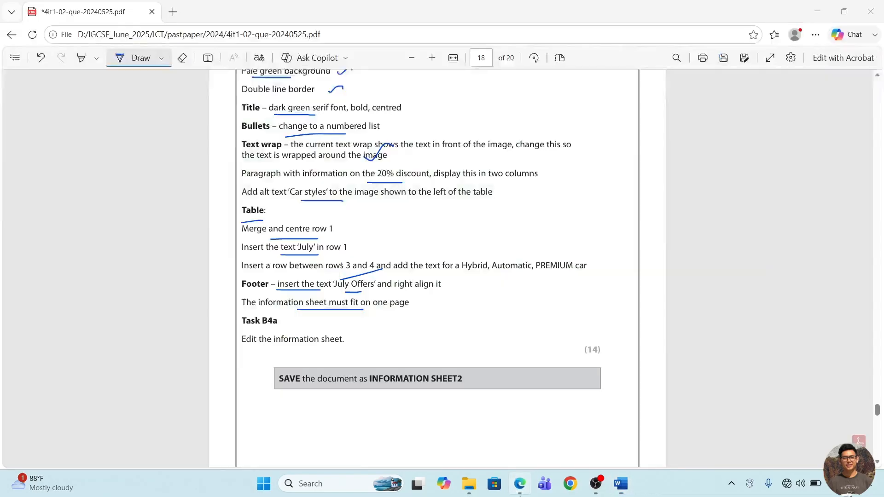
left_click_drag(269, 349, 332, 349)
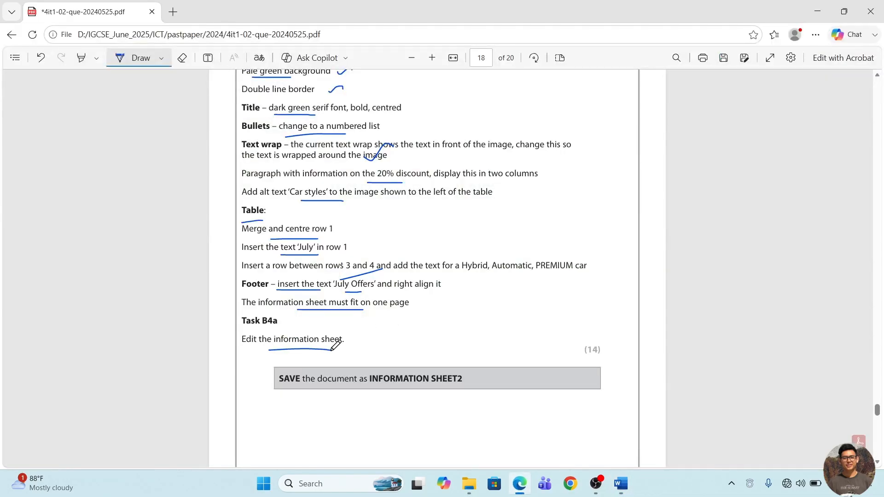
left_click_drag(340, 387, 413, 388)
Return to the information sheet in Word, save it as INFORMATION SHEET2 in the same folder, and review the page.
mouse_move(621, 484)
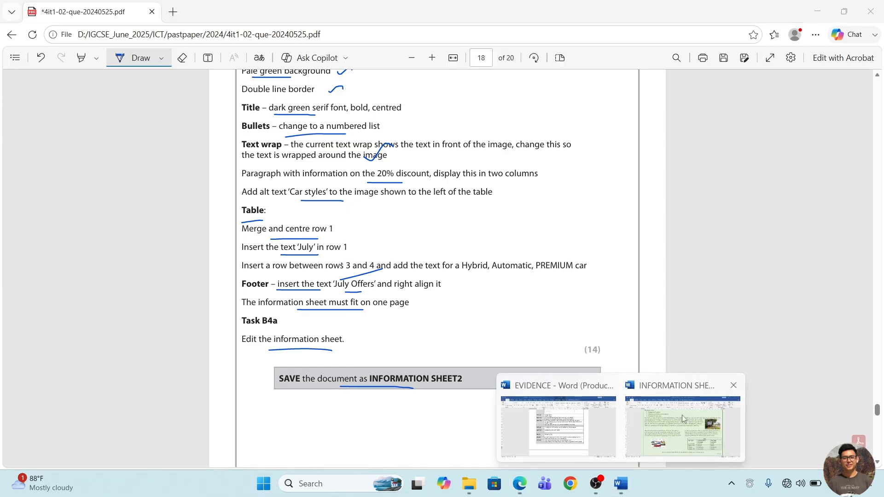
left_click(681, 415)
left_click(13, 28)
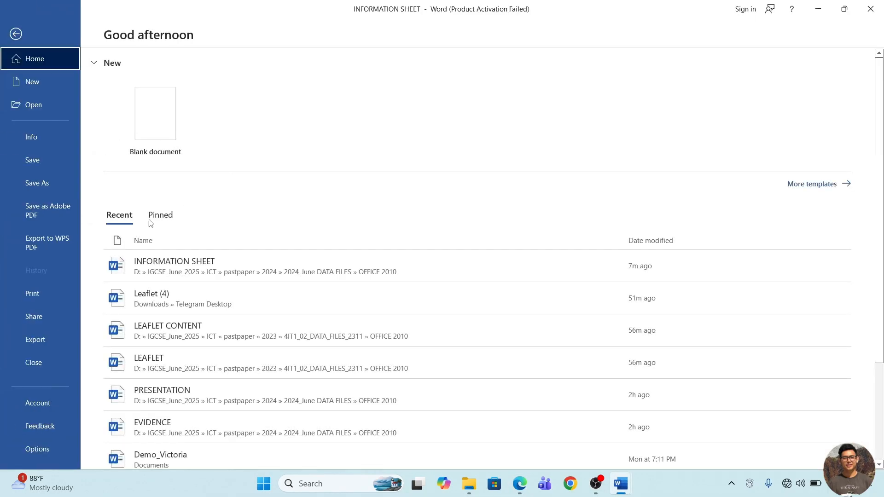
left_click(54, 183)
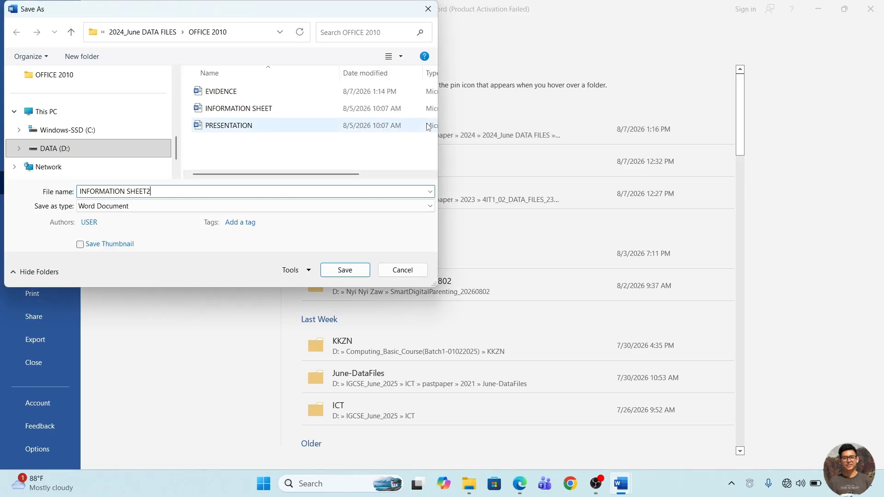
type("2")
key("Return")
scroll(532, 307, "down", 1)
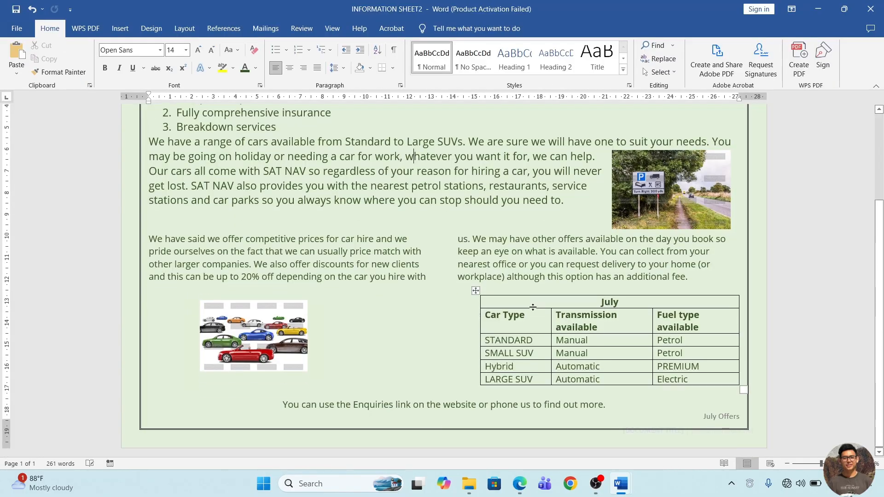
scroll(533, 307, "up", 5)
scroll(533, 308, "down", 2)
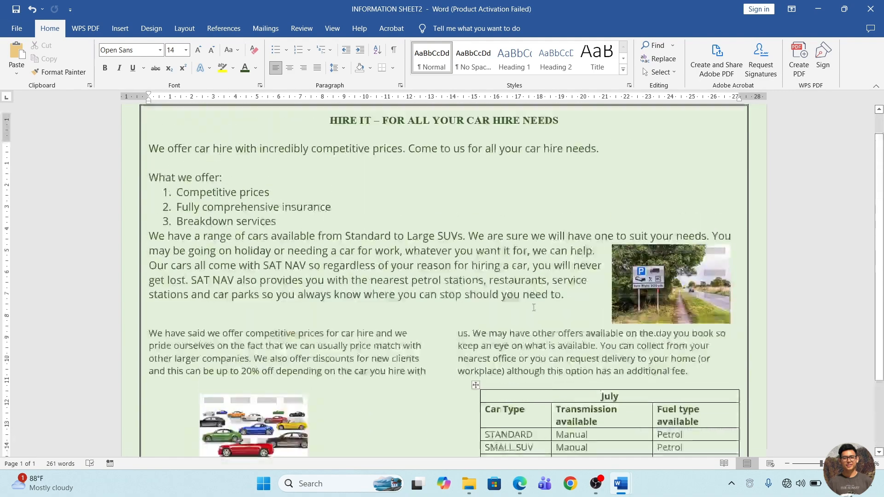
Go to Task B4b in the question PDF in Edge and underline its heading and the instruction to save as INFORMATION SHEET3.
left_click(519, 483)
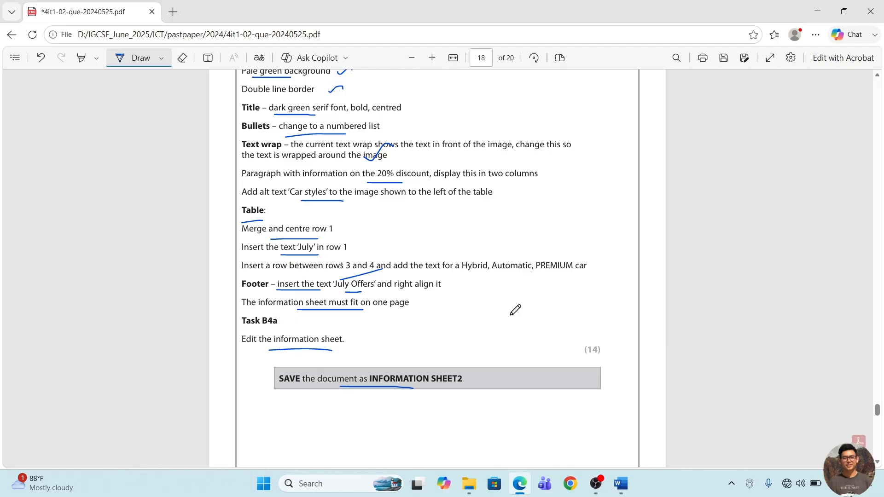
scroll(570, 387, "down", 10)
scroll(570, 388, "down", 3)
scroll(570, 387, "up", 2)
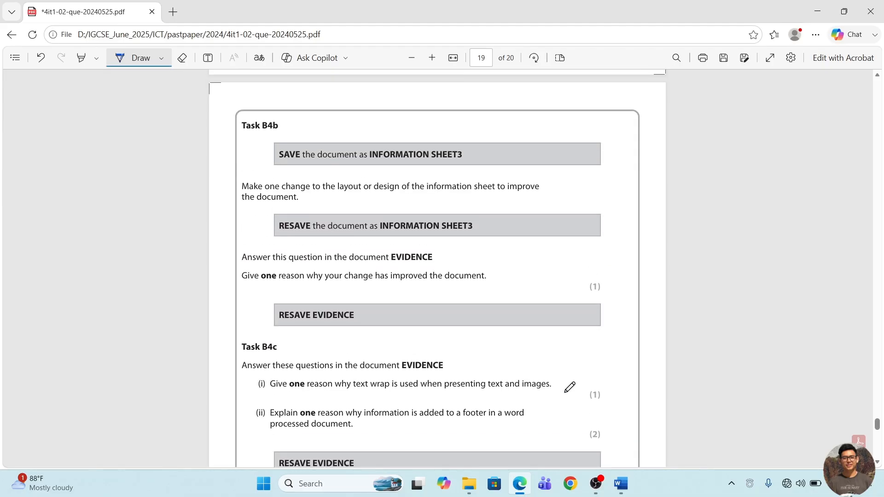
left_click_drag(256, 131, 284, 129)
left_click_drag(351, 163, 399, 164)
Return to the information sheet in Word and save it as INFORMATION SHEET3 in the same folder.
mouse_move(621, 484)
left_click(683, 429)
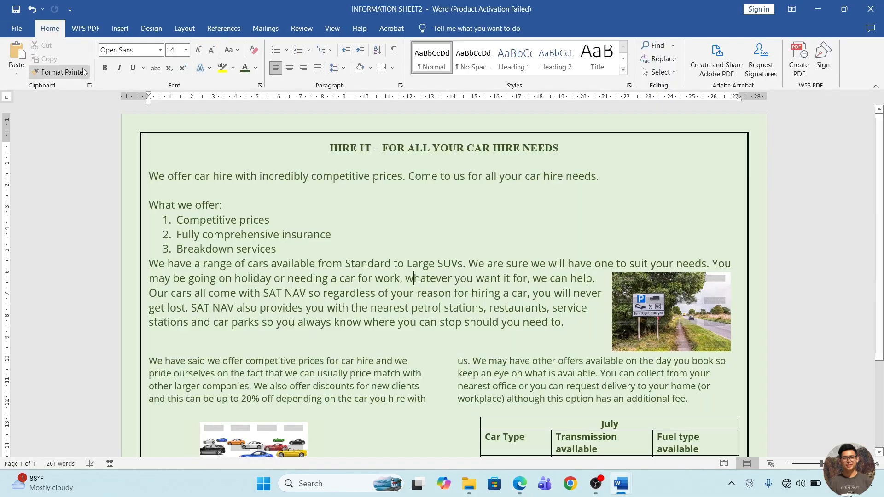
left_click(18, 27)
left_click(41, 183)
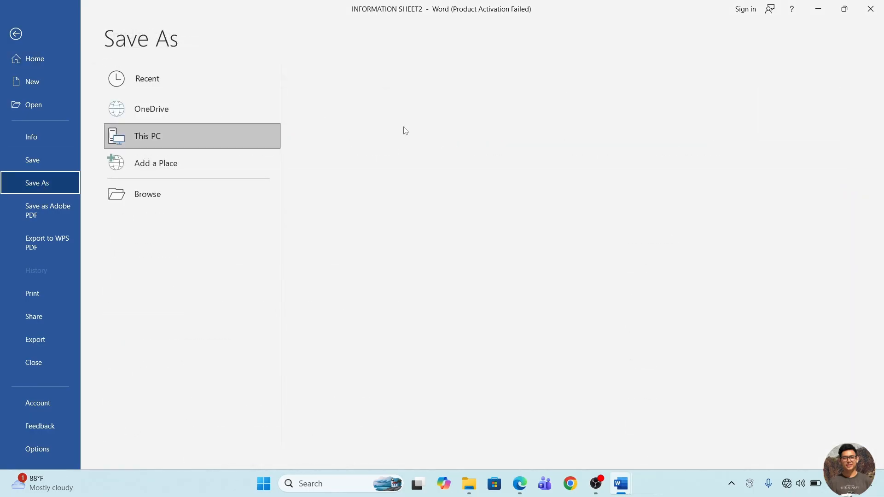
left_click(377, 133)
key("Right")
key("BackSpace")
type("3")
key("Return")
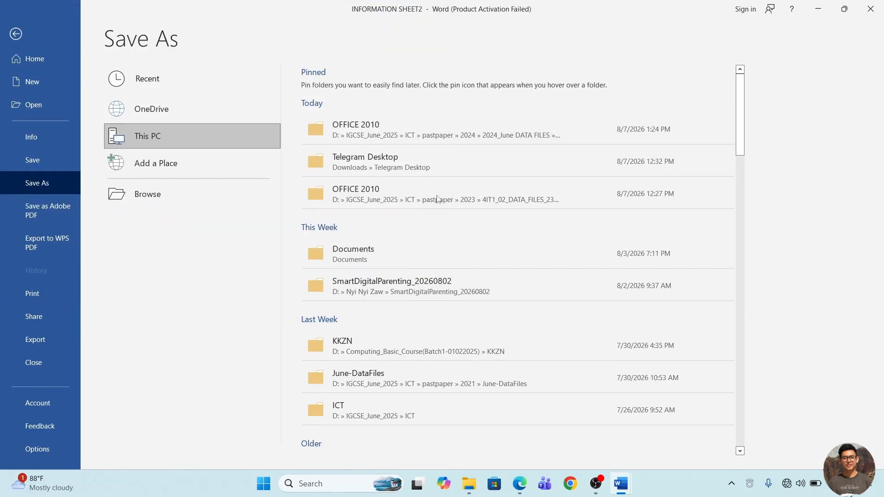
In the question PDF in Edge, underline the design change, resave and EVIDENCE answer instructions of Task B4b.
left_click(519, 483)
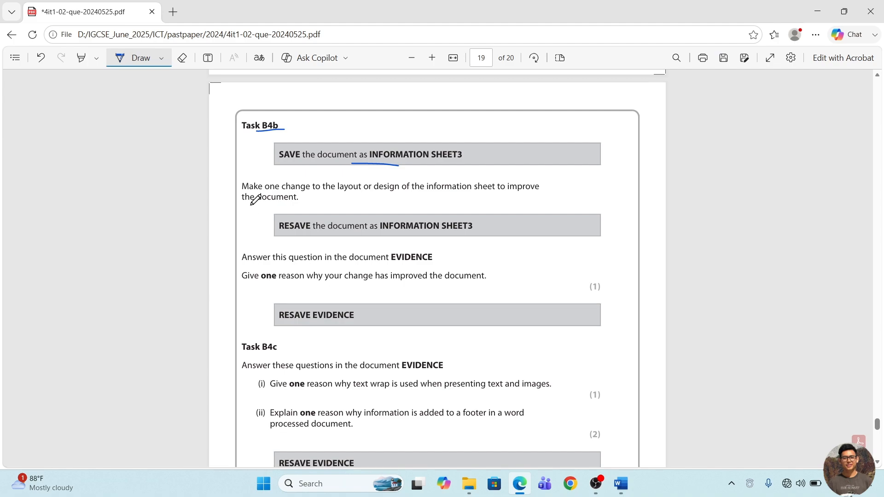
left_click_drag(252, 205, 281, 203)
left_click_drag(311, 233, 336, 233)
mouse_move(258, 266)
left_mouse_down()
mouse_move(317, 263)
mouse_move(352, 287)
mouse_move(410, 289)
left_mouse_up()
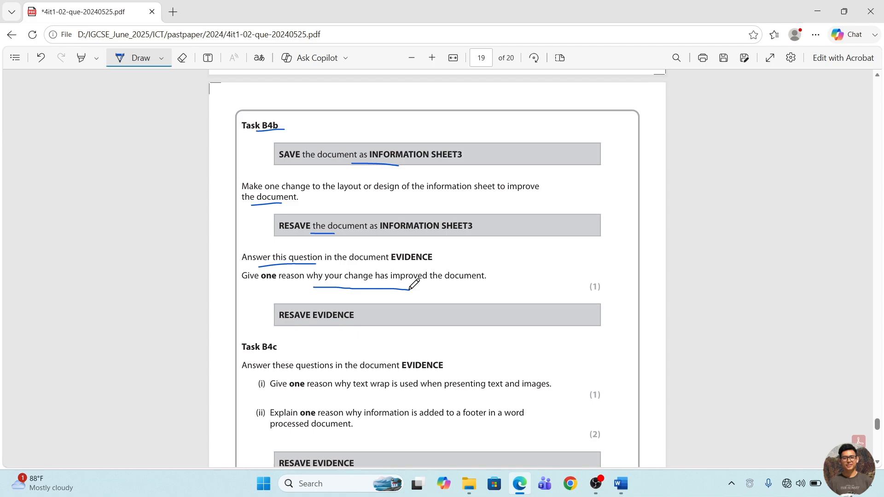
Return to INFORMATION SHEET3 in Word and compare the text size of the body paragraphs and the two-column section.
left_click(621, 483)
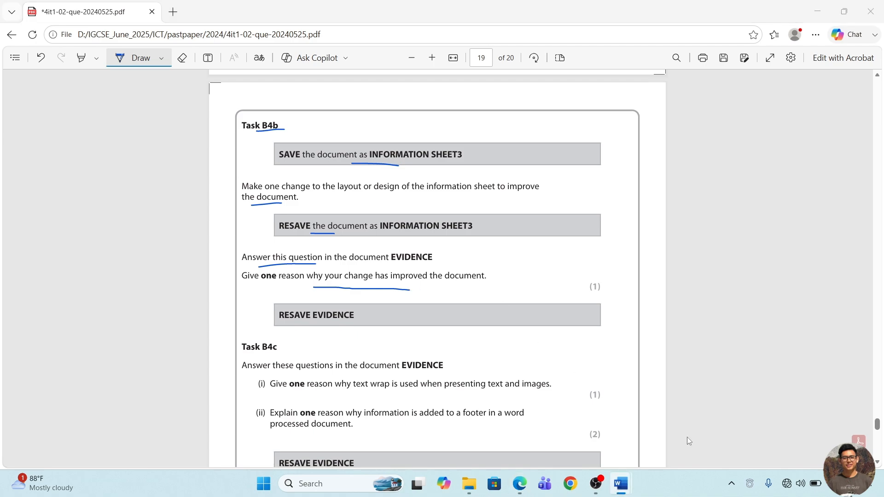
right_click(624, 485)
left_click(662, 450)
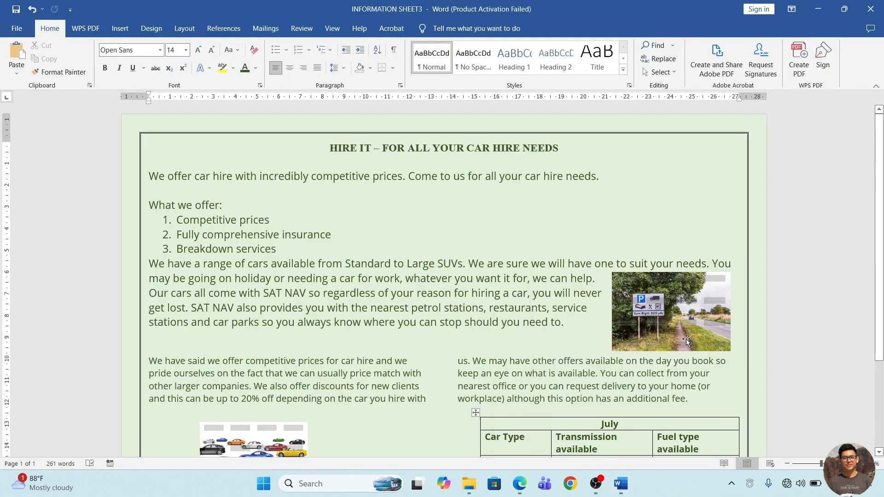
scroll(686, 340, "down", 1)
scroll(686, 339, "down", 1)
left_click_drag(600, 349, 618, 349)
scroll(619, 349, "up", 3)
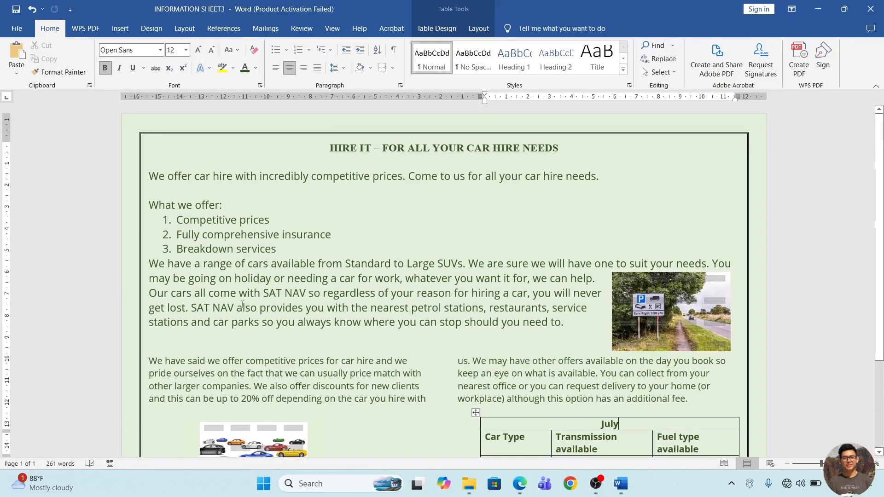
left_click_drag(200, 361, 263, 384)
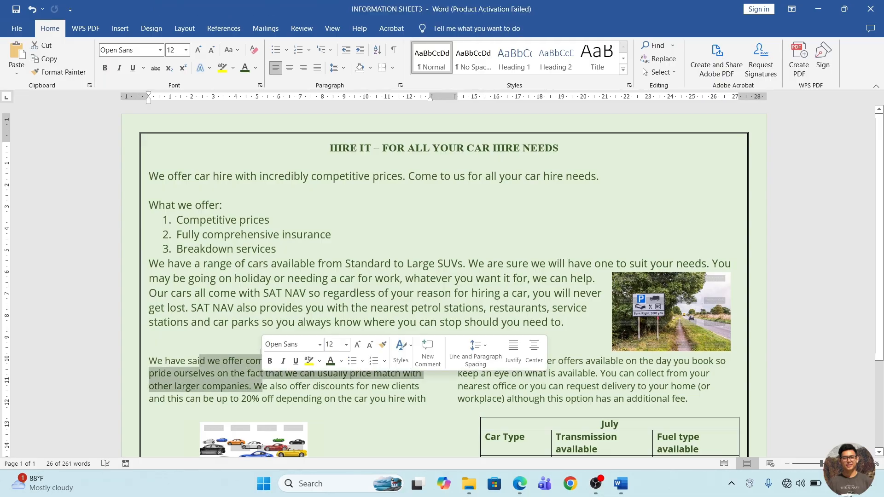
left_click(265, 294)
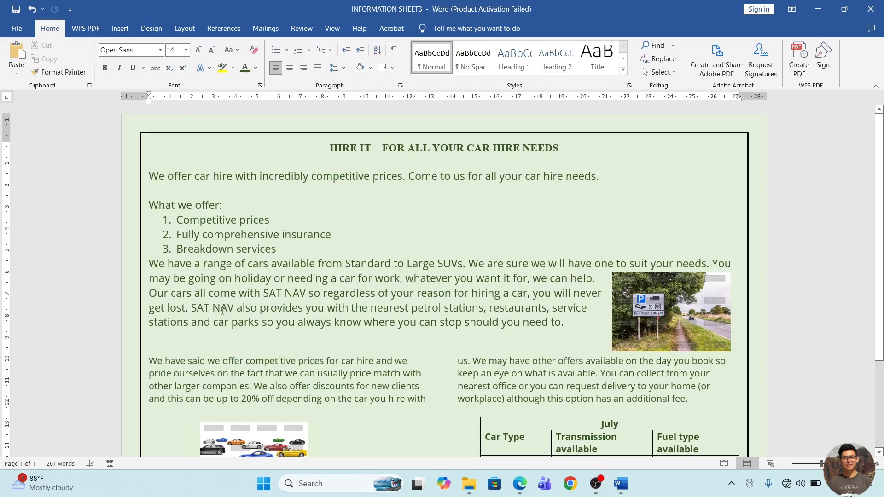
left_click_drag(191, 364, 253, 380)
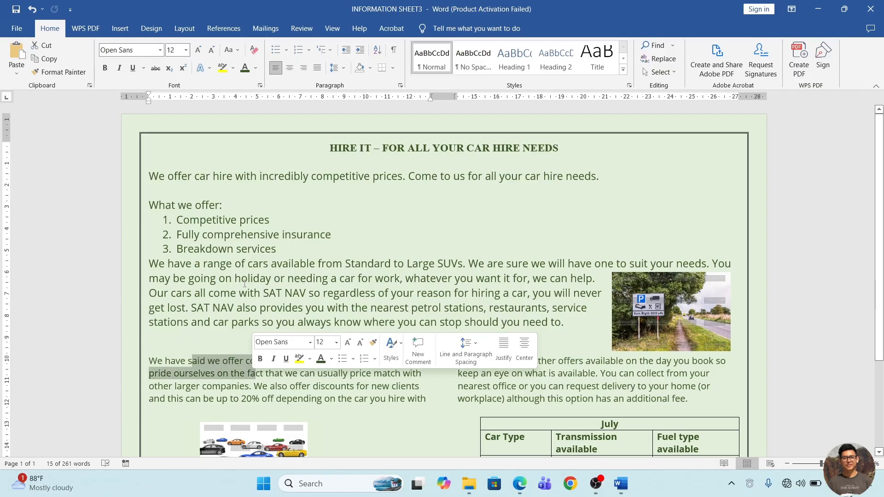
Set the font size to 12 for the text from the opening sentence through the paragraph about the range of cars.
left_click(153, 177)
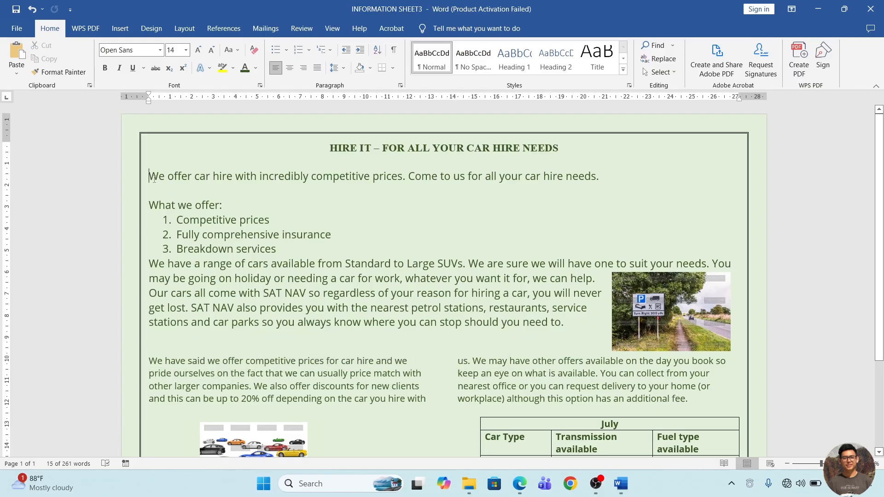
left_click_drag(149, 176, 571, 324)
left_click(179, 52)
type("12")
key("Return")
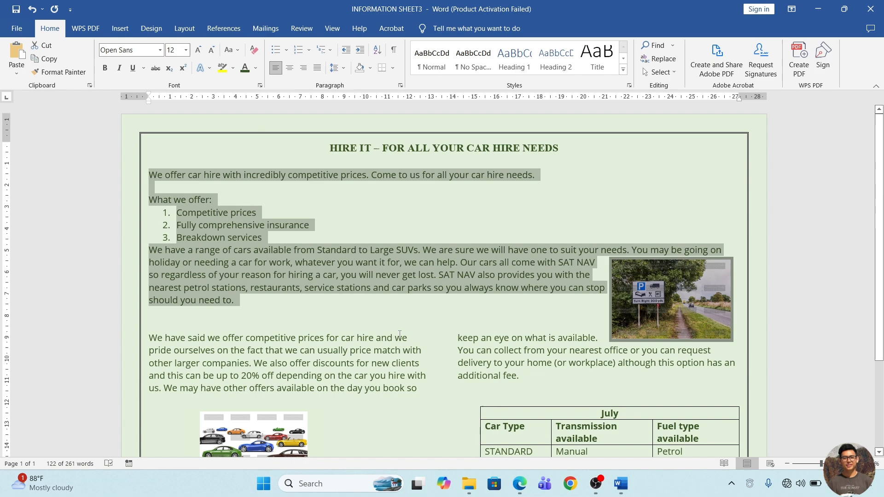
left_click(400, 337)
scroll(400, 337, "down", 3)
scroll(400, 337, "up", 3)
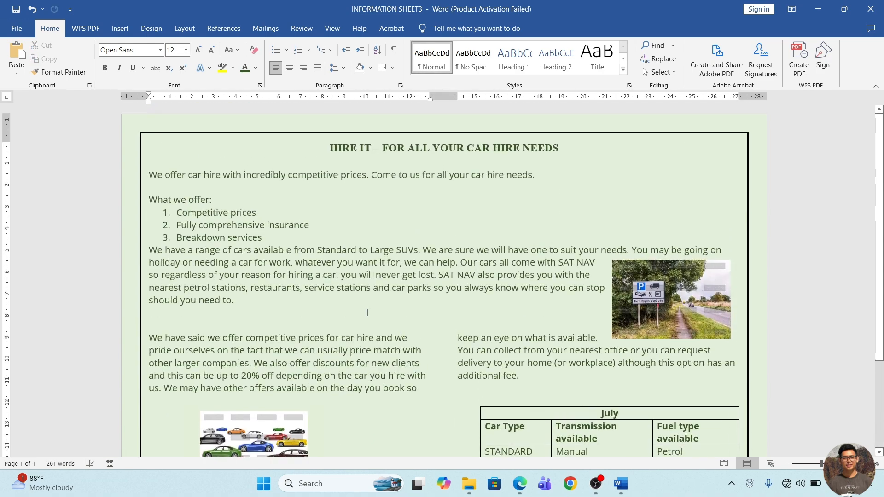
Try a blank line below the numbered list, check its effect on the page, and remove it.
left_click(280, 242)
key("Return")
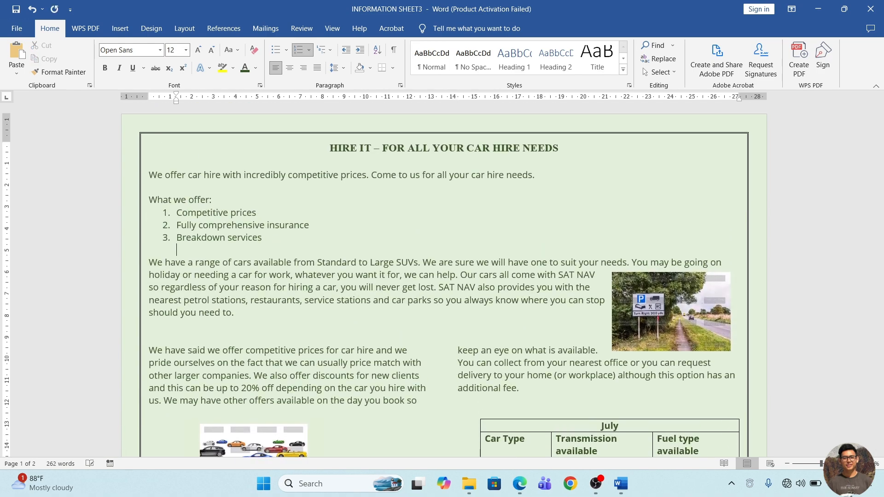
key("BackSpace")
scroll(442, 281, "down", 3)
scroll(442, 281, "up", 3)
scroll(442, 281, "down", 7)
scroll(442, 281, "up", 7)
key("BackSpace")
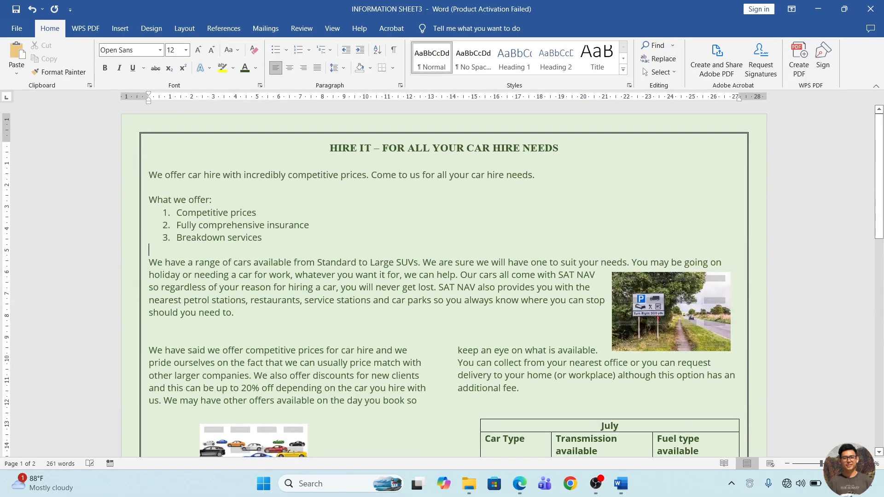
key("BackSpace")
Set the line spacing to 1.15 for the last numbered item and the paragraph about the range of cars.
left_click_drag(225, 238, 247, 250)
left_click(335, 68)
scroll(446, 225, "down", 1)
scroll(446, 225, "down", 3)
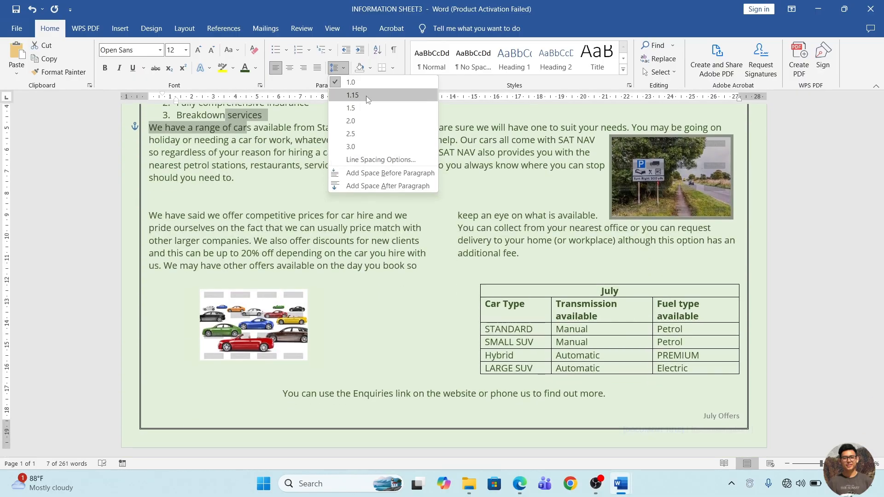
left_click(366, 97)
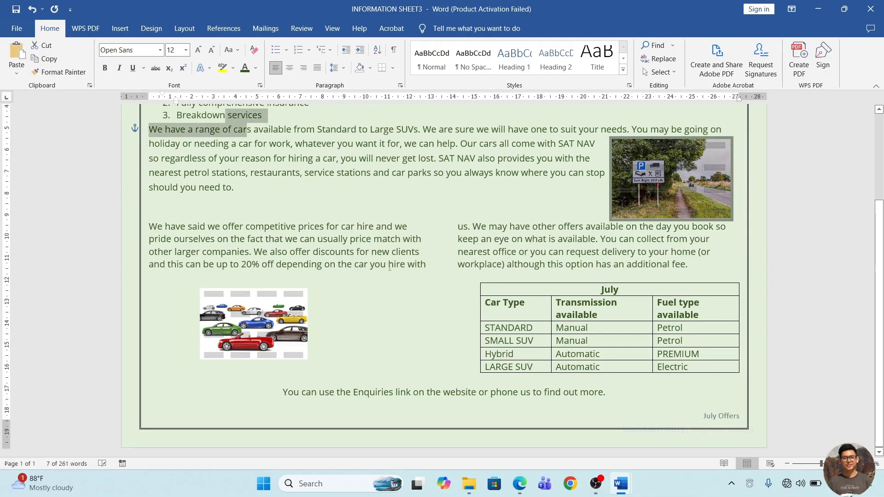
left_click(383, 294)
Examine the layout of the whole sheet, from the opening sentence to the sentence about the Enquiries link.
scroll(387, 290, "up", 2)
left_click(464, 265)
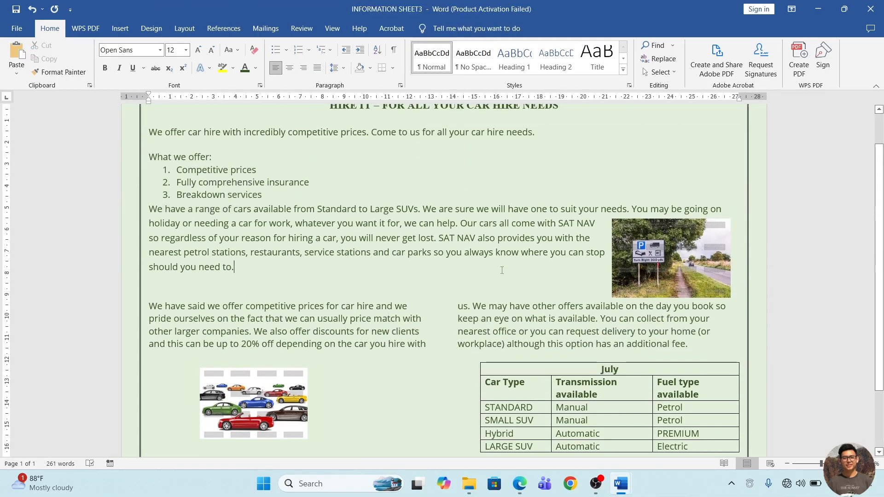
scroll(179, 186, "up", 1)
left_click_drag(177, 175, 534, 375)
left_click(295, 269)
scroll(296, 272, "down", 3)
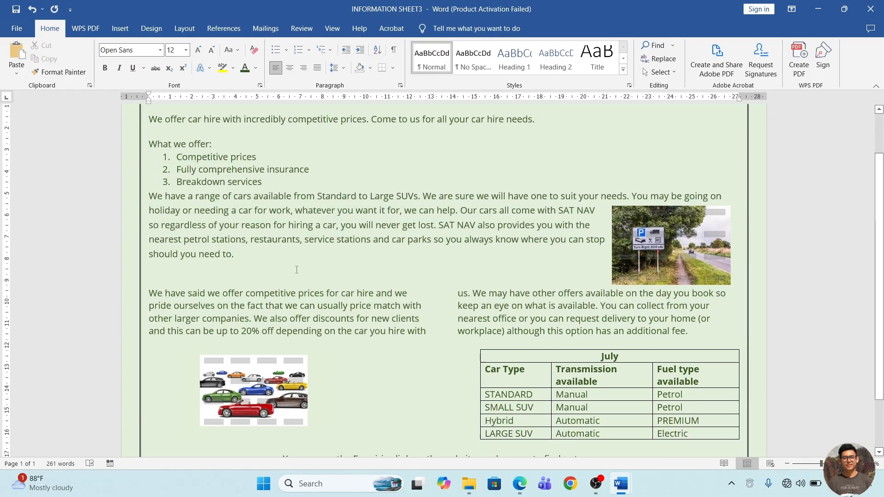
scroll(296, 270, "up", 1)
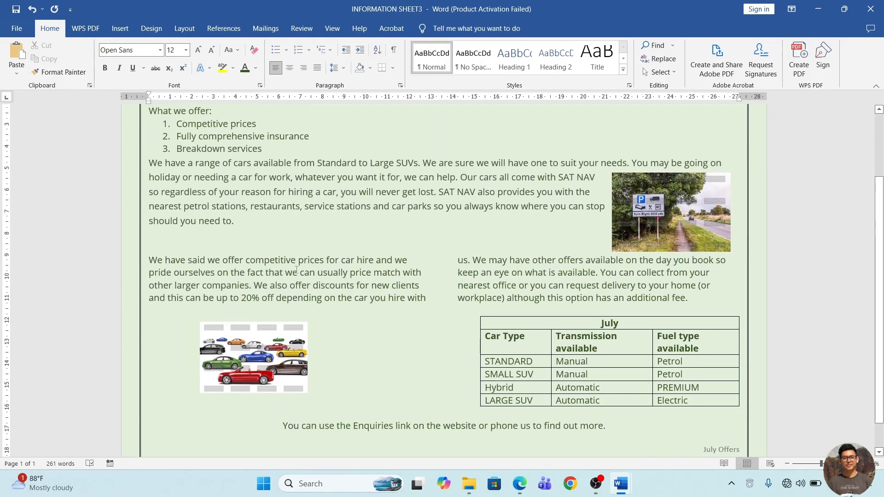
left_click_drag(324, 433, 368, 438)
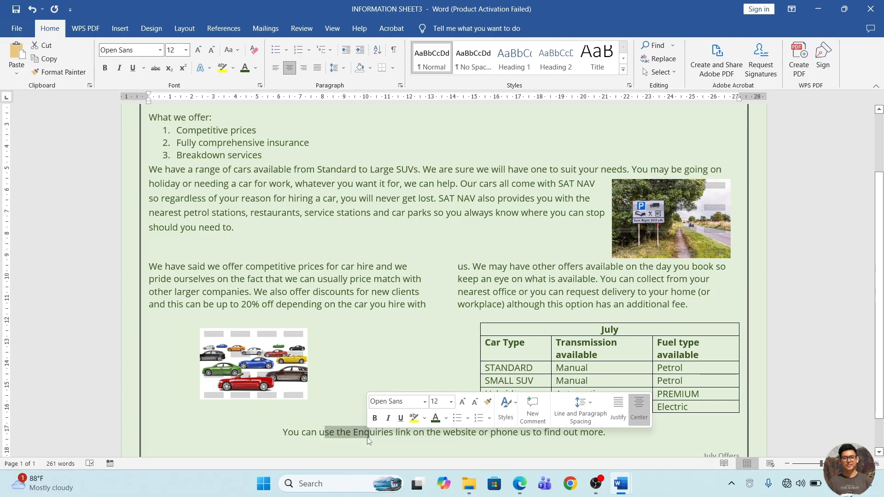
left_click(338, 304)
scroll(158, 183, "up", 2)
left_click_drag(203, 215, 280, 311)
left_click(217, 332)
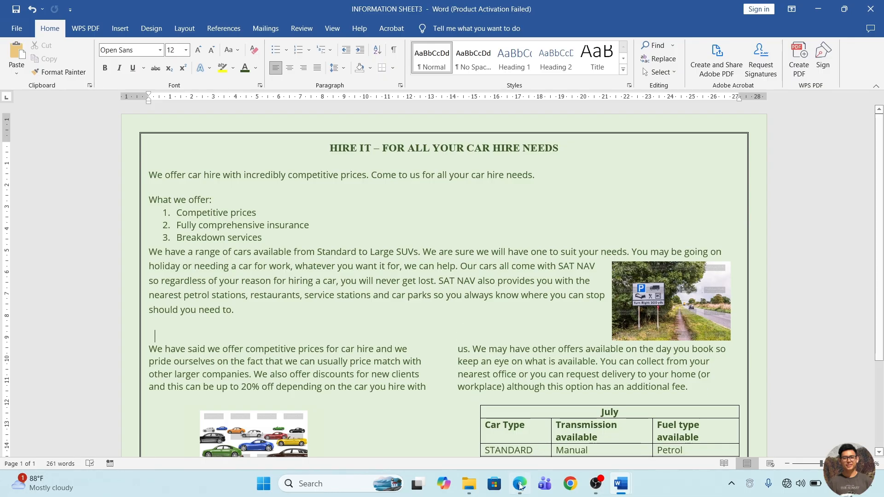
Switch to the EVIDENCE document in Word and replace the B4b placeholder with the opening words "Change the font size to".
key("alt+Tab")
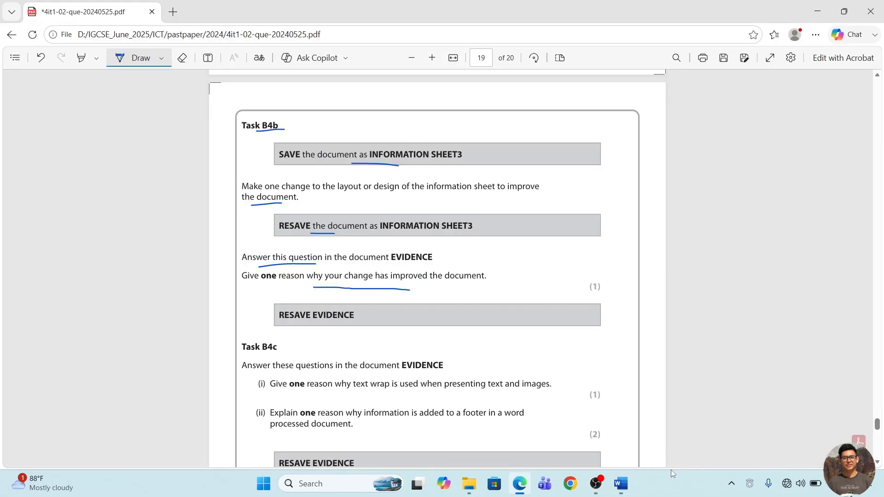
mouse_move(624, 484)
left_click(558, 424)
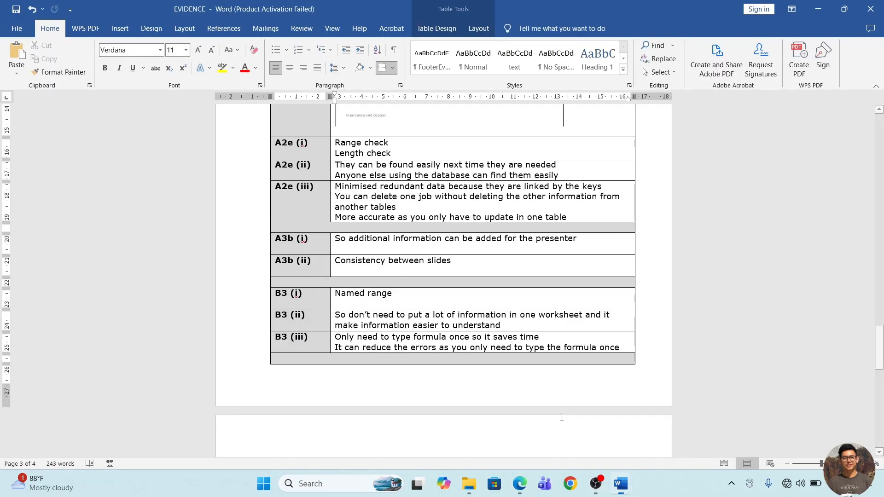
scroll(379, 303, "down", 4)
scroll(379, 303, "down", 1)
left_click_drag(340, 267, 460, 273)
key("BackSpace")
type("Change ")
type("the avi")
key("BackSpace")
key("BackSpace")
key("BackSpace")
type("font size to")
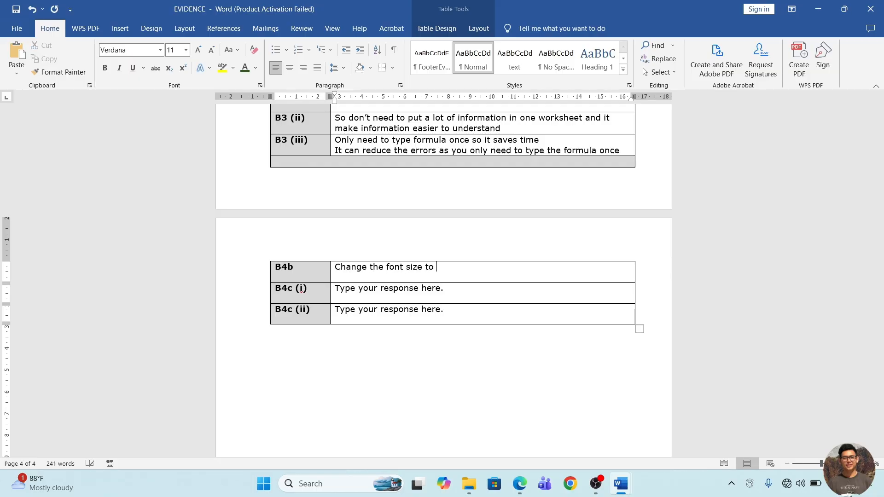
Continue the B4b answer with "get the equal size so it", correcting any typing errors.
key("BackSpace")
type("o get the w")
key("BackSpace")
type("equal siez")
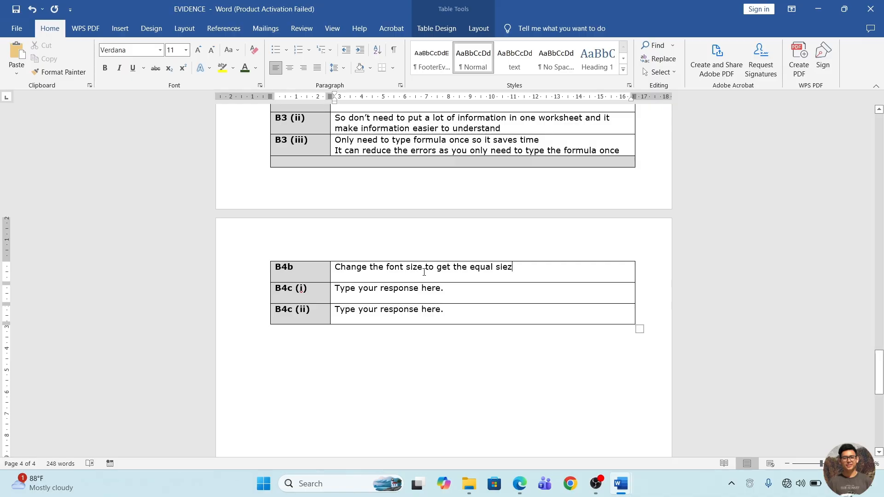
key("BackSpace")
key("BackSpace")
key("BackSpace")
type("ze")
key("BackSpace")
key("BackSpace")
type("iz")
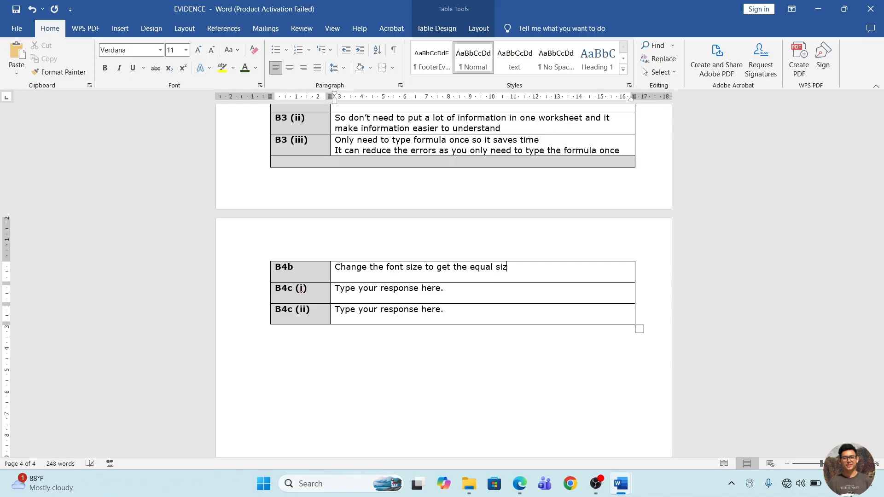
type("e so it can improve the readi")
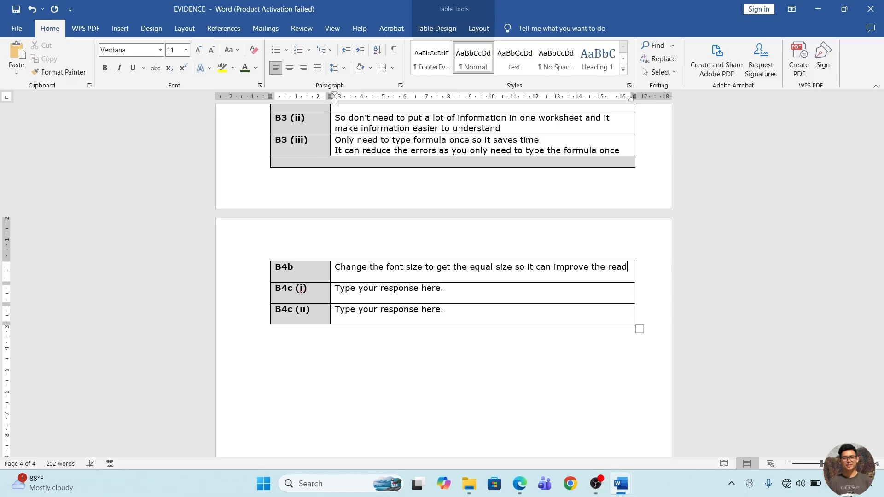
Complete the B4b answer with "can improve the readability of the text.".
key("BackSpace")
type("dability of the text")
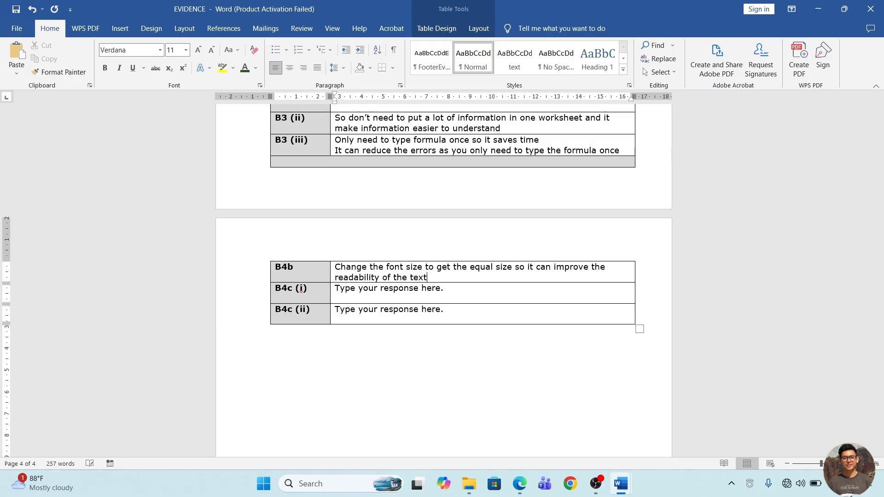
type(".")
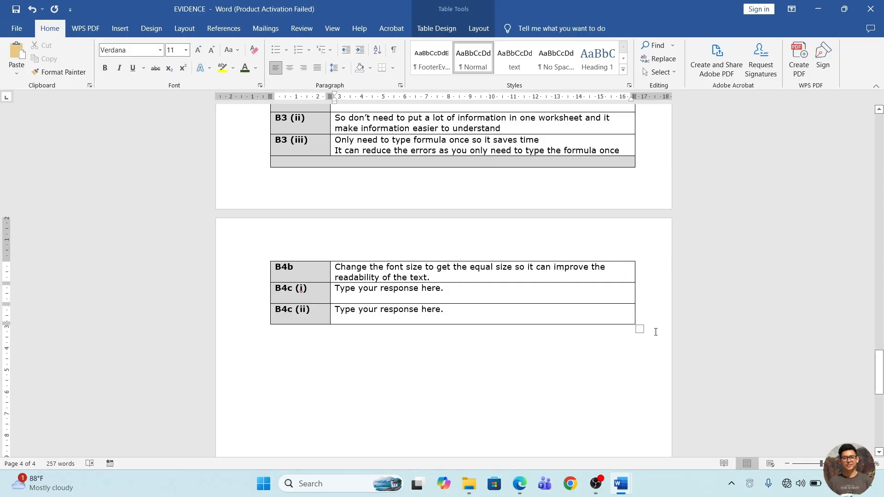
Switch to the exam paper PDF in Edge and underline the Task B4c heading, its instruction and the text wrap question (i).
key("alt+Tab")
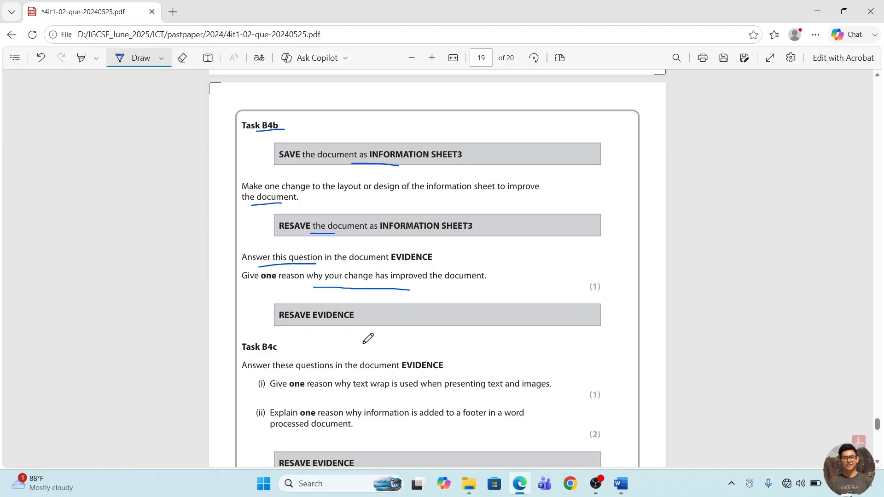
scroll(367, 338, "down", 1)
mouse_move(248, 307)
left_mouse_down()
mouse_move(379, 325)
mouse_move(371, 342)
mouse_move(467, 346)
left_mouse_up()
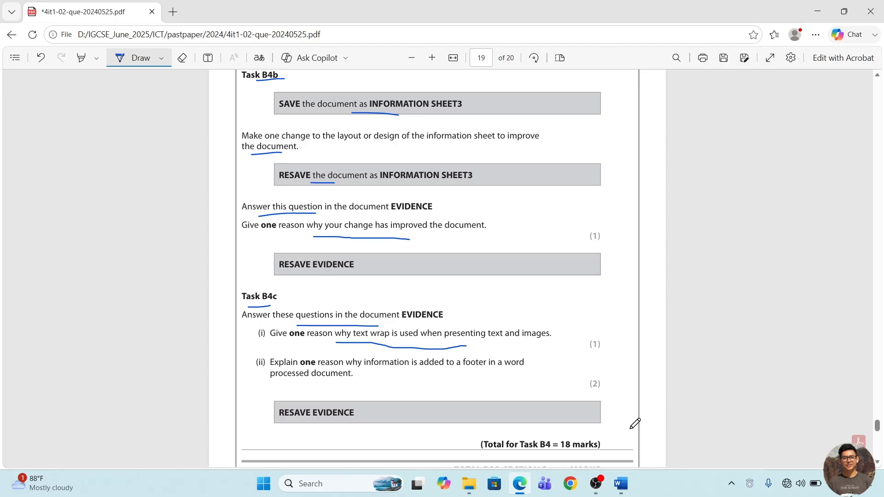
Return to EVIDENCE in Word, replace the B4c (i) placeholder with "To present the image and text neatly", and add a line below.
mouse_move(622, 487)
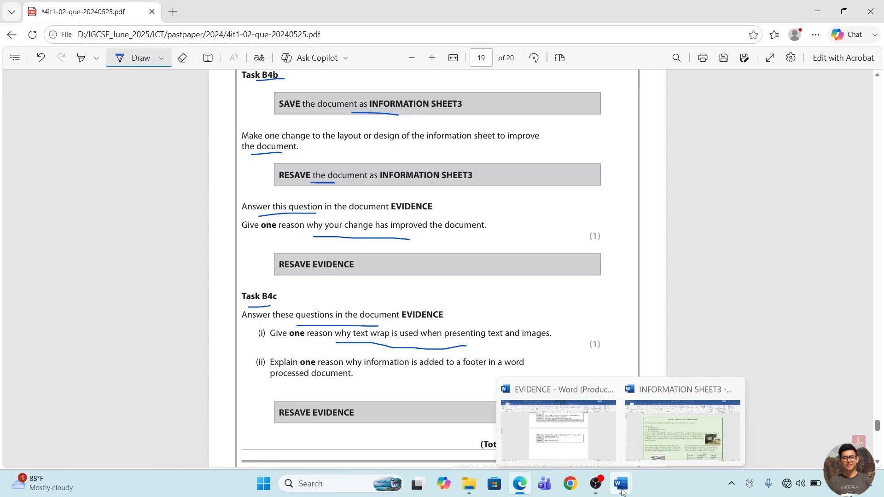
left_click(579, 437)
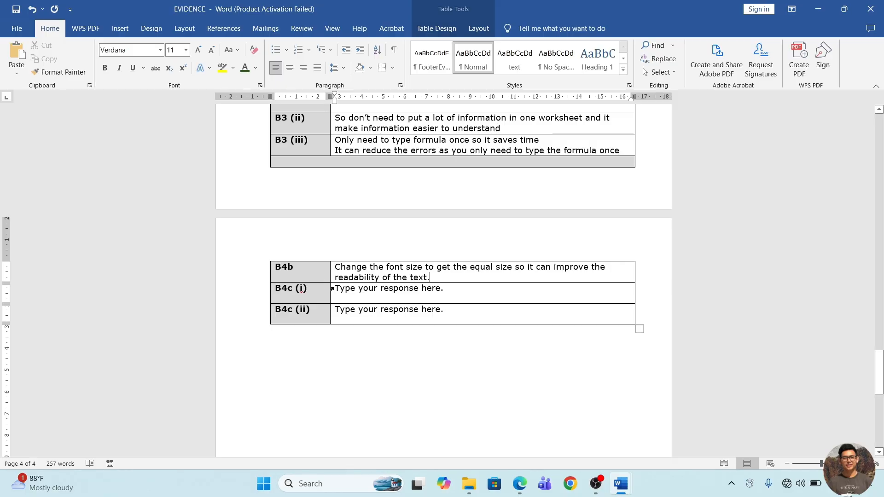
left_click_drag(333, 287, 448, 285)
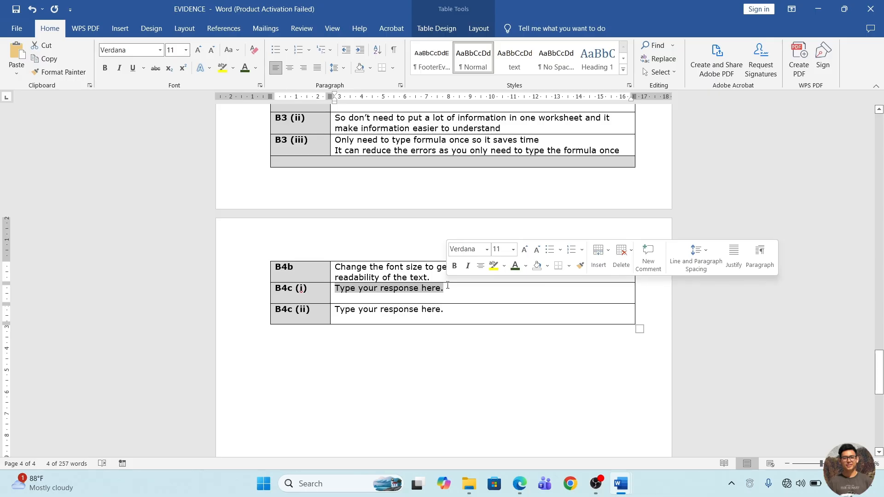
type("To pr")
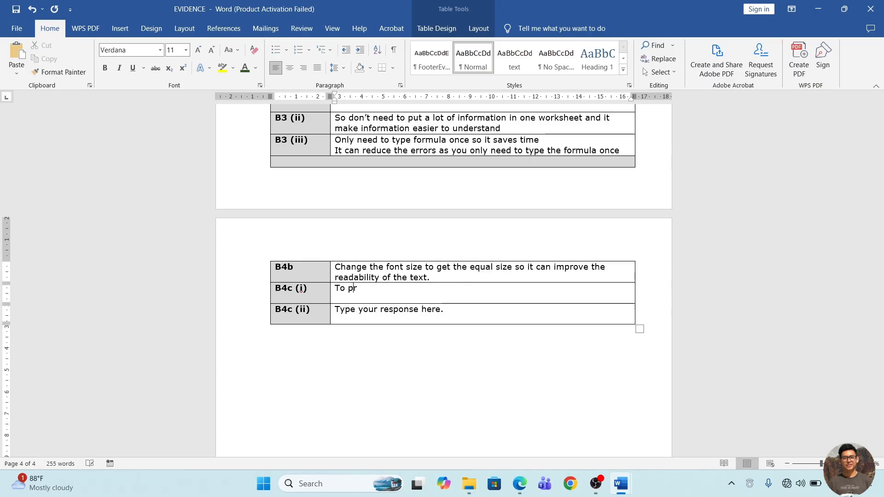
type("esent the immage and text ne")
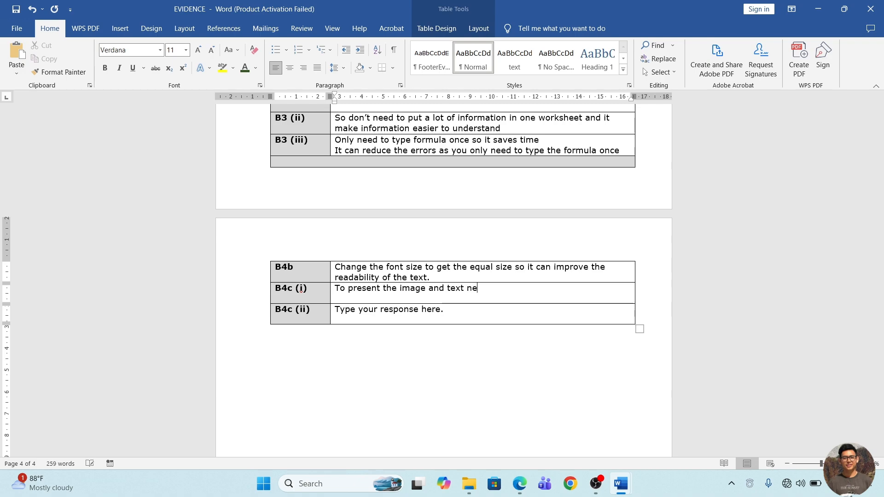
type("atly")
key("Return")
scroll(444, 281, "up", 8)
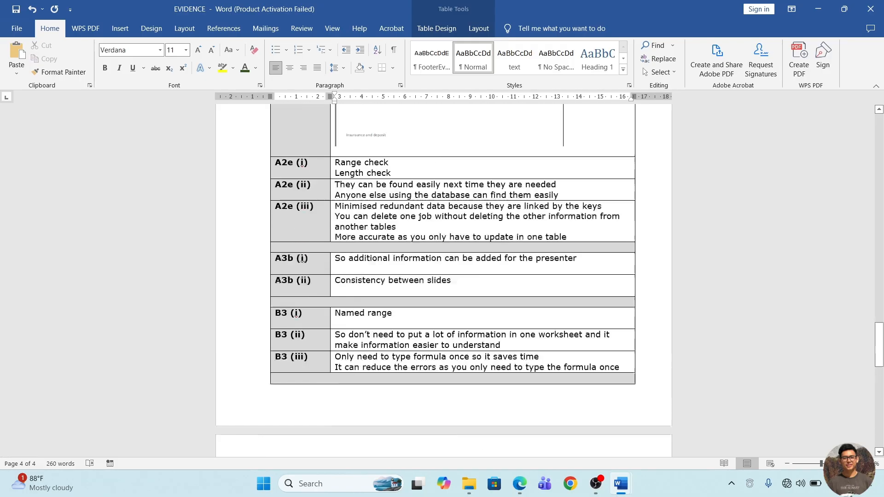
scroll(443, 280, "down", 5)
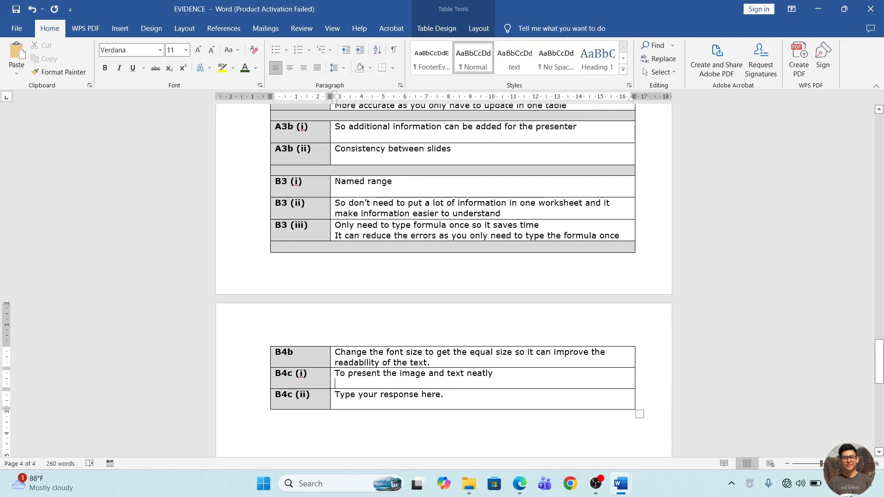
type("Do yt")
key("BackSpace")
key("BackSpace")
key("BackSpace")
key("BackSpace")
key("BackSpace")
type("do y")
key("BackSpace")
key("BackSpace")
key("BackSpace")
key("BackSpace")
Enter "So the image can be clearly linked to relevant text" as the second line of the B4c (i) answer.
type("so the iamge")
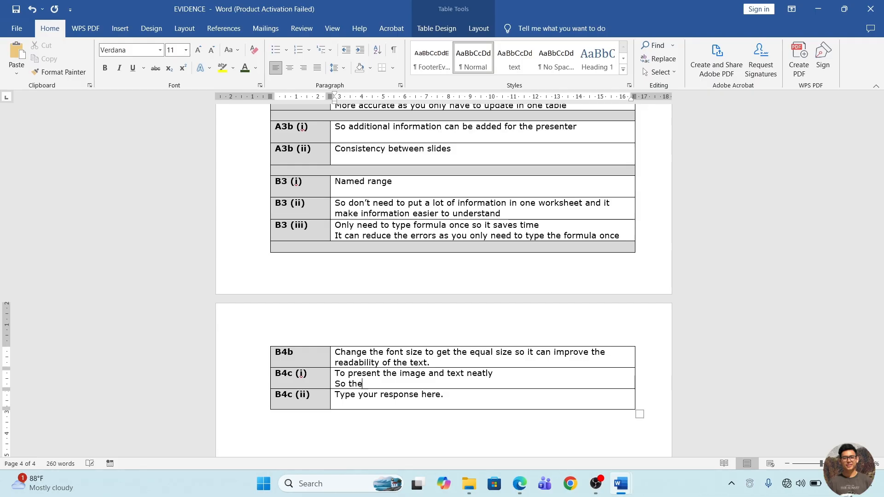
key("BackSpace")
key("BackSpace")
key("BackSpace")
key("BackSpace")
type("mage")
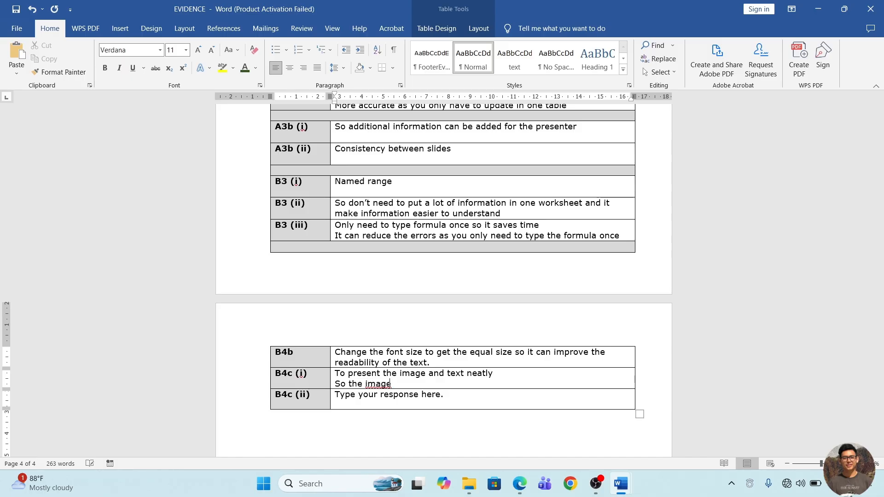
type(" can be clearly linked to relevant text")
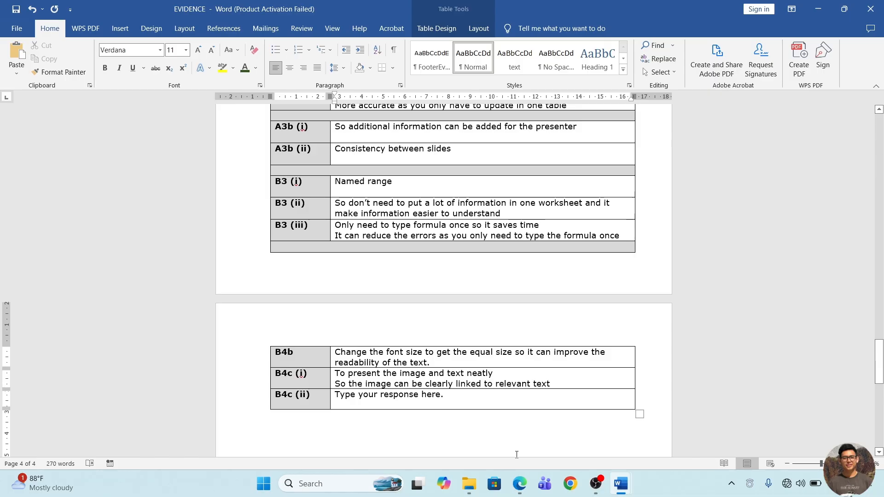
Switch to the exam paper in Edge and underline "information is added to a footer" and "processed document" in question (ii).
left_click(520, 484)
left_click_drag(286, 386, 323, 384)
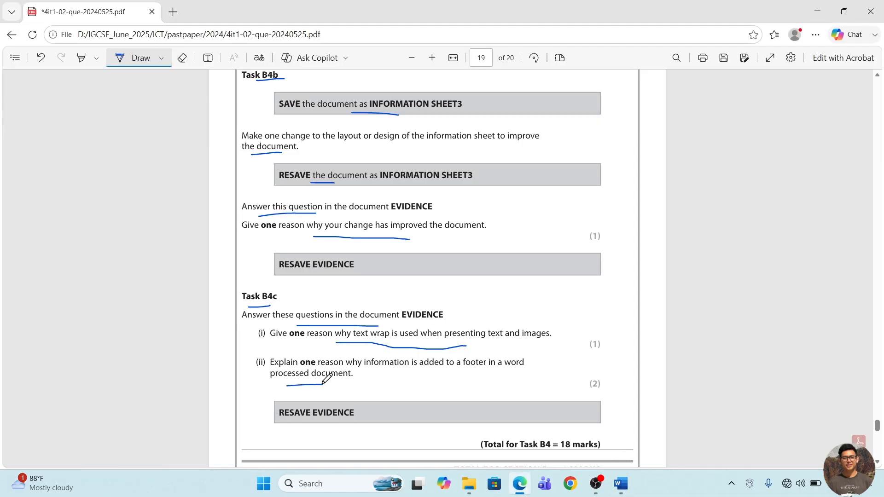
left_click_drag(442, 368, 477, 368)
left_click_drag(359, 368, 442, 371)
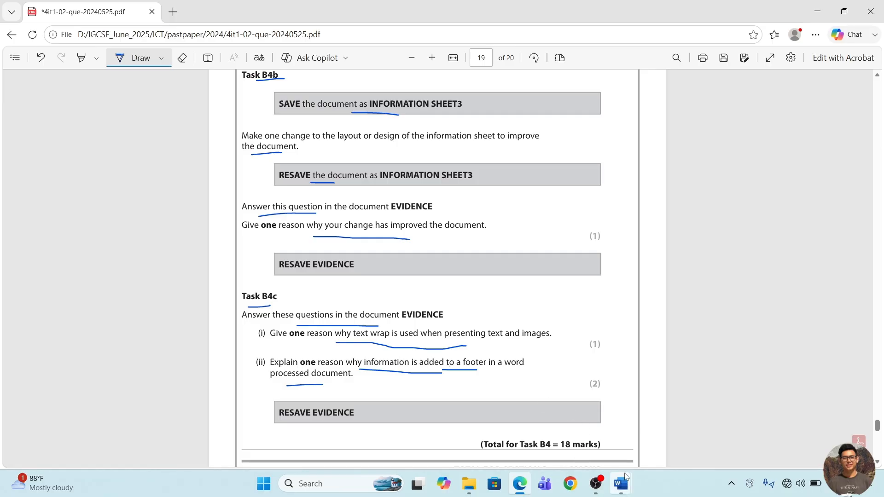
Go back to EVIDENCE in Word and replace the B4c (ii) placeholder with "To add page numbers".
mouse_move(621, 484)
left_click(599, 427)
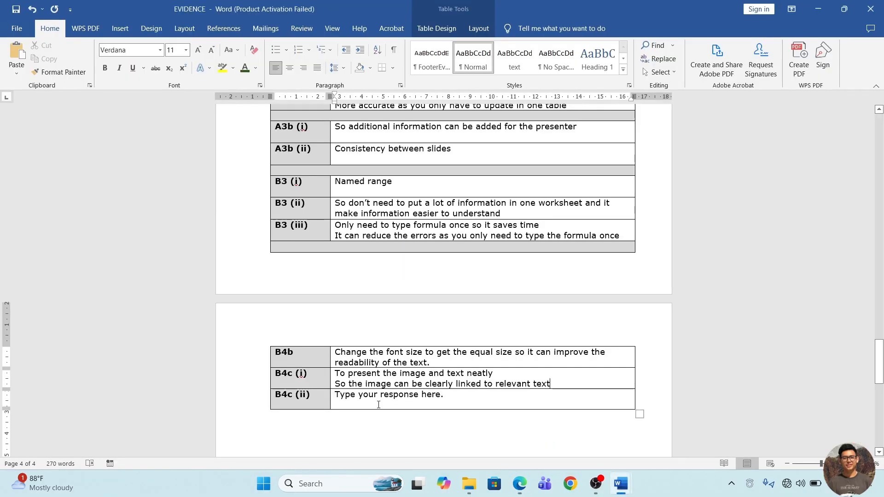
left_click_drag(366, 397, 446, 397)
key("BackSpace")
key("BackSpace")
key("BackSpace")
key("BackSpace")
key("BackSpace")
key("BackSpace")
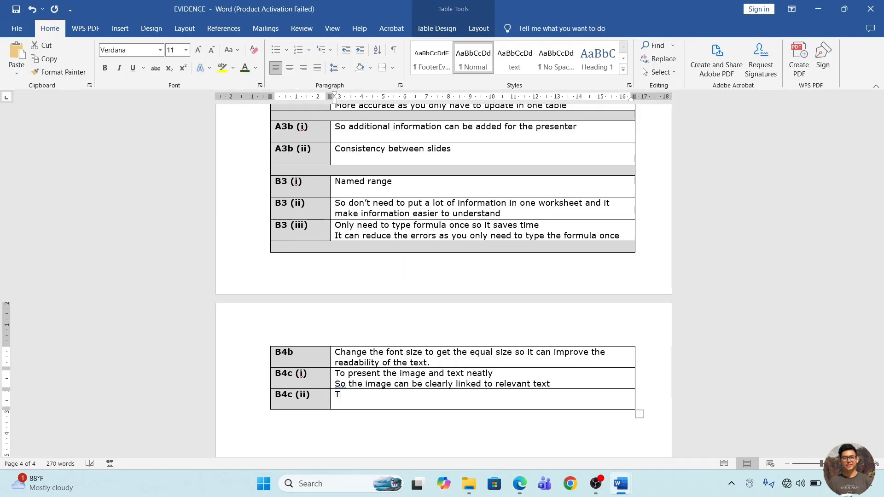
type("To ad")
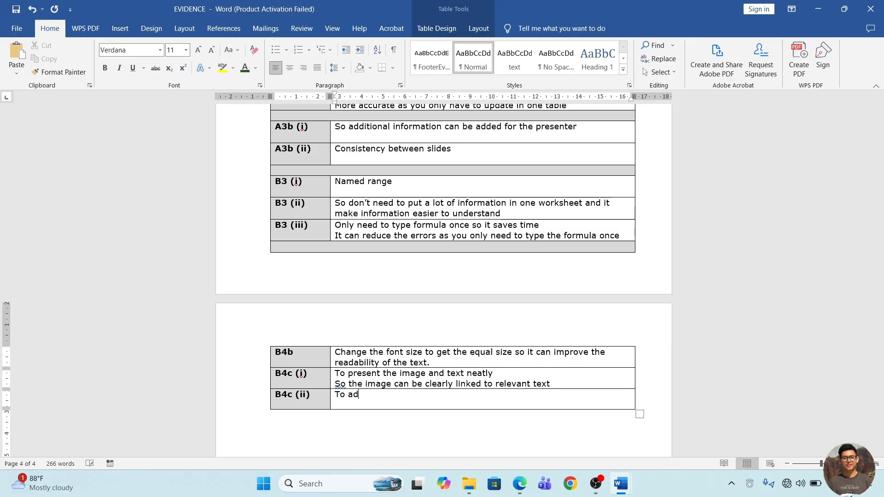
type("d page numbers")
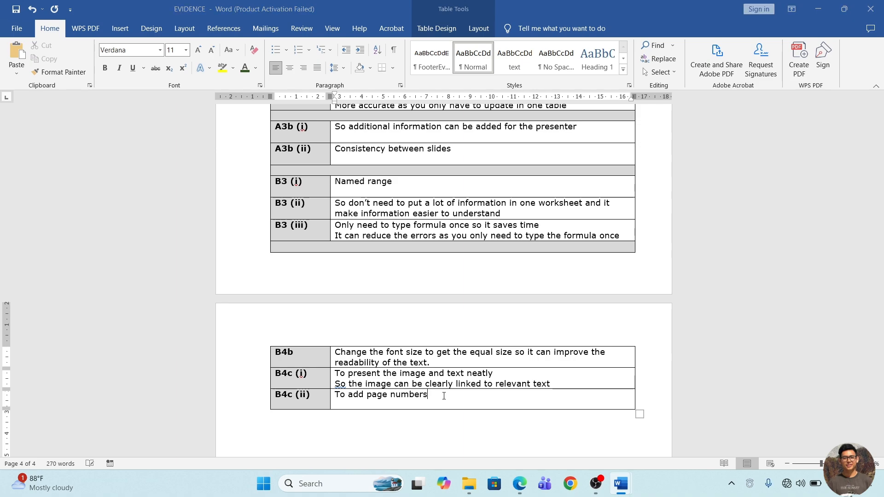
Underline the word "Explain" in question (ii) of the exam paper in Edge and return to EVIDENCE in Word.
key("alt+Tab")
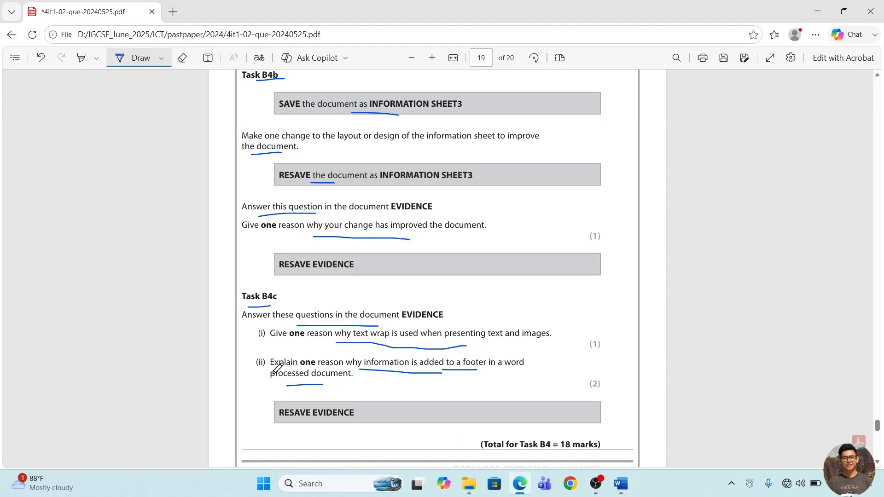
left_click_drag(279, 371, 301, 369)
key("alt+Tab")
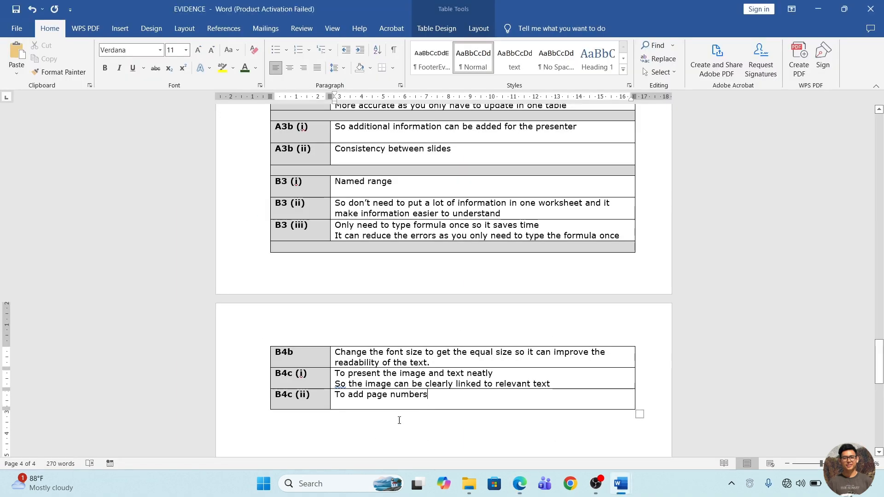
Extend the B4c (ii) answer with "so that the user knows whether they are in the document".
type("so that t")
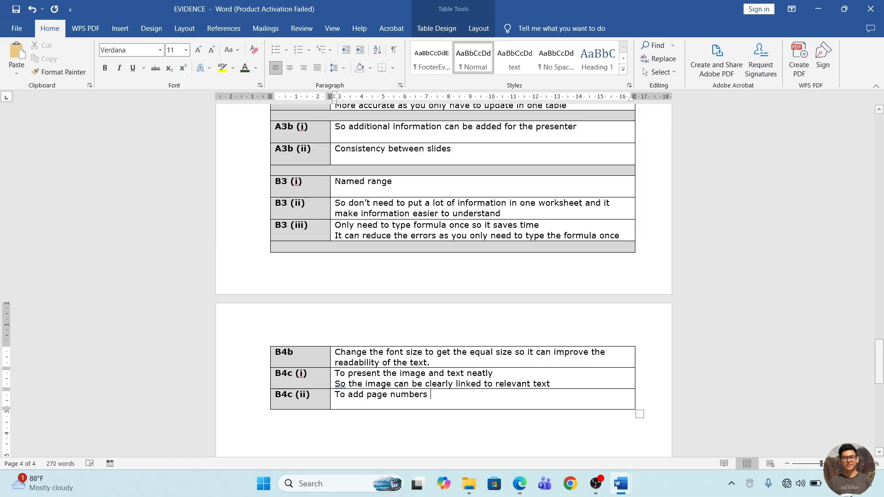
type("he use")
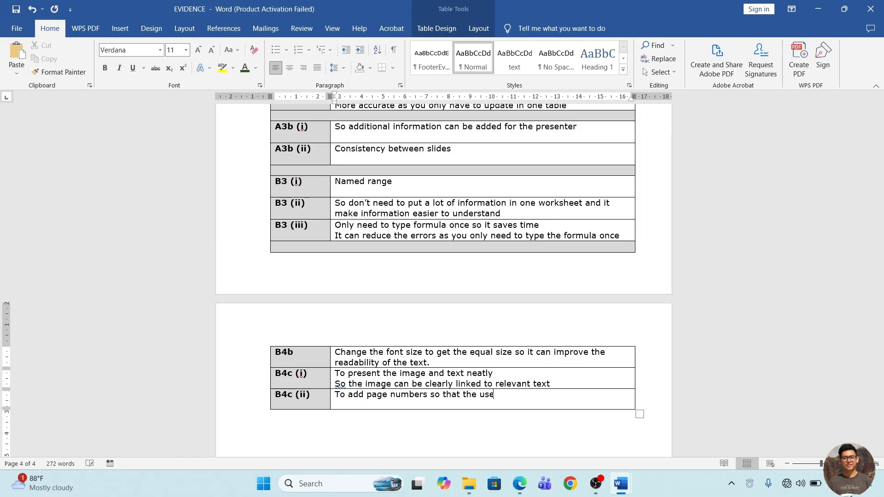
type("r knows whether they are in the d")
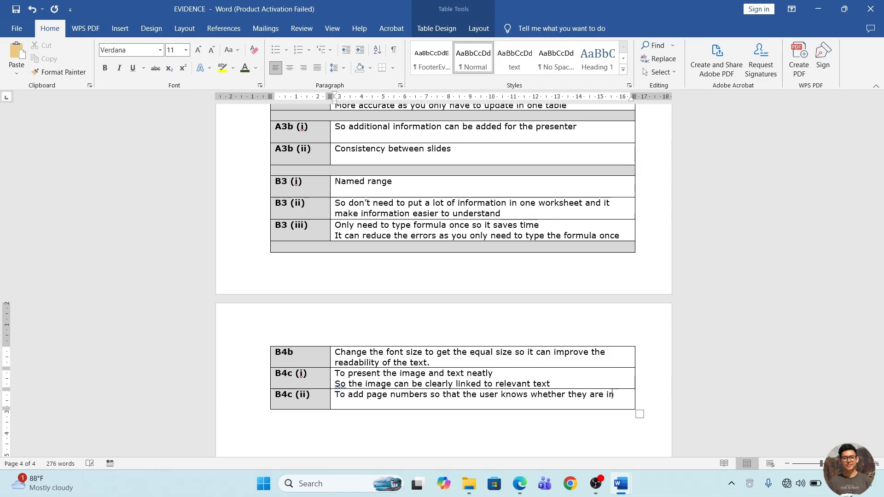
key("BackSpace")
type("document")
scroll(510, 350, "up", 1)
scroll(509, 350, "up", 1)
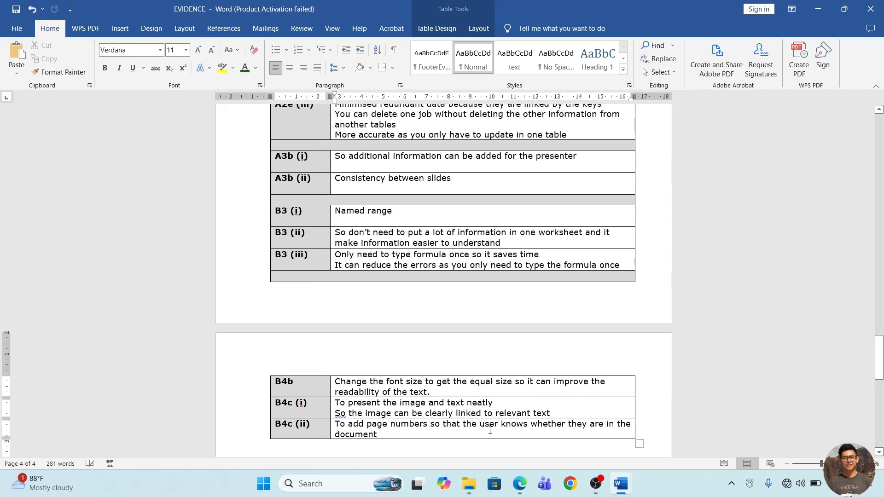
Switch to the exam paper in Edge and review the Task B4 instructions through to the end of the paper.
left_click(519, 483)
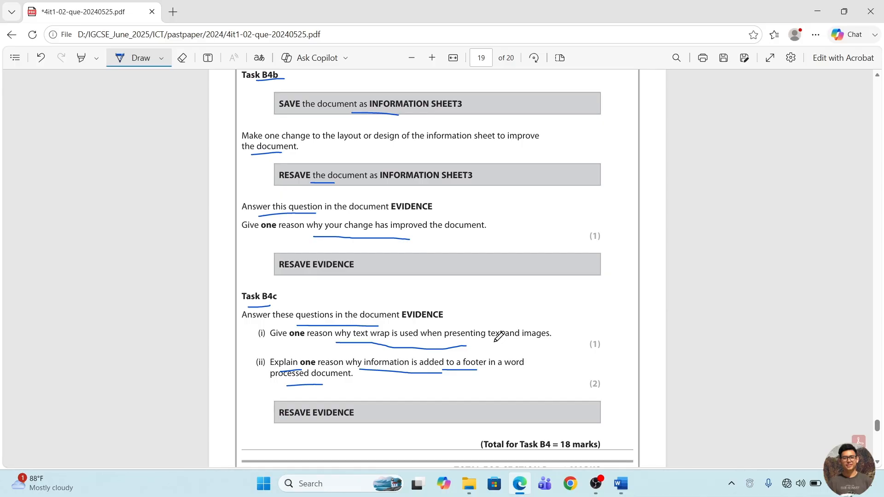
scroll(499, 336, "down", 4)
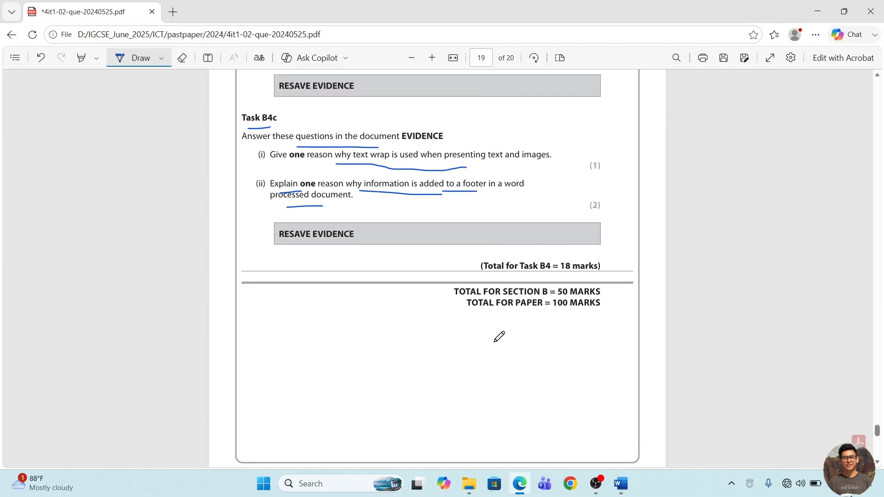
scroll(499, 337, "up", 15)
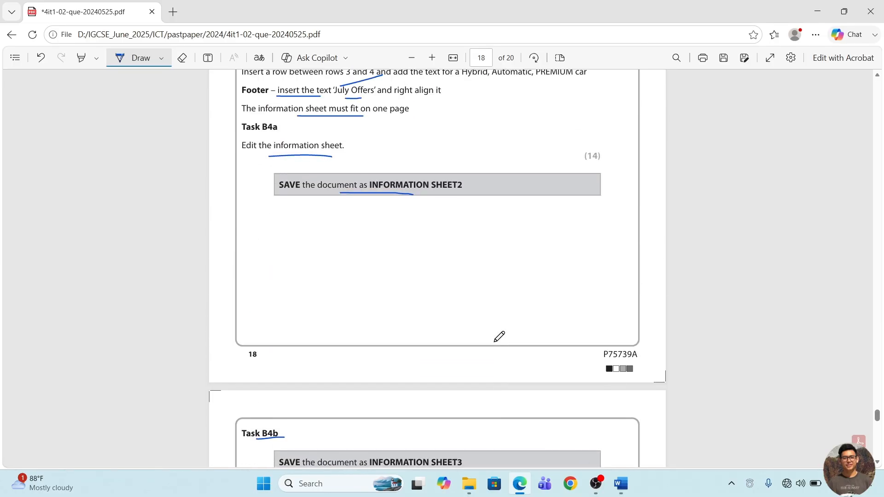